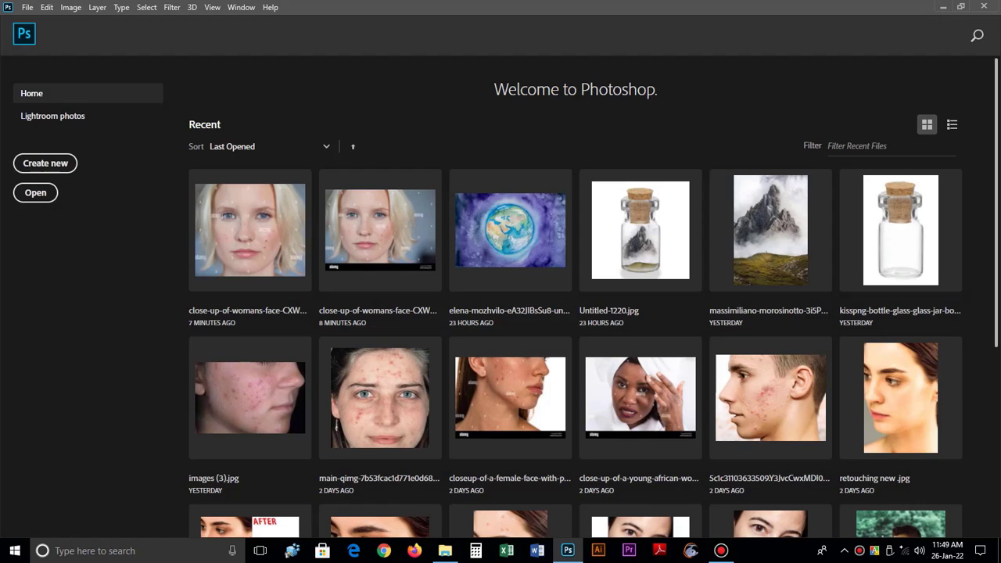
Step: Open the close-up photo of the young brunette woman with pimples from the photo retouching folder
left_click(444, 551)
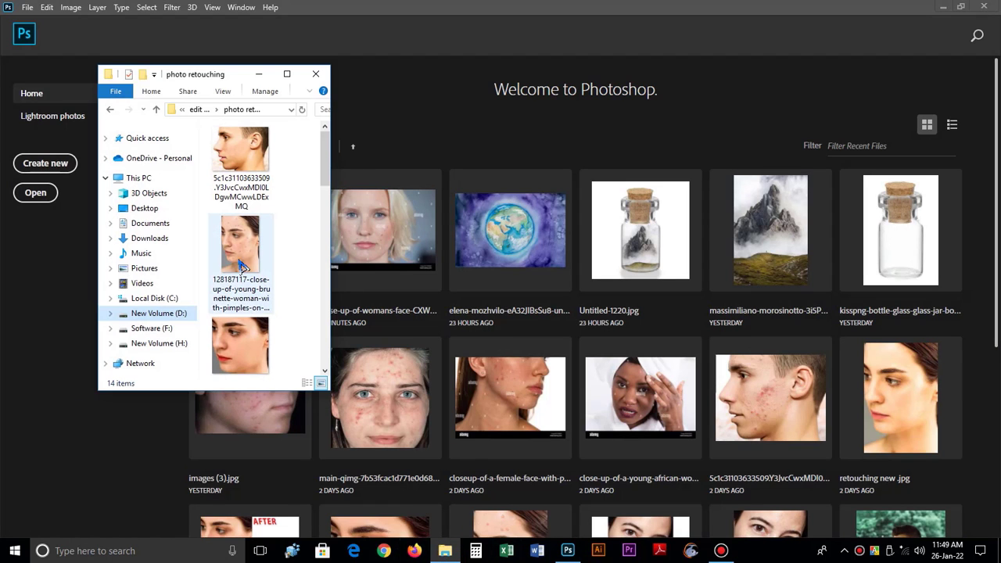
left_click_drag(242, 250, 135, 455)
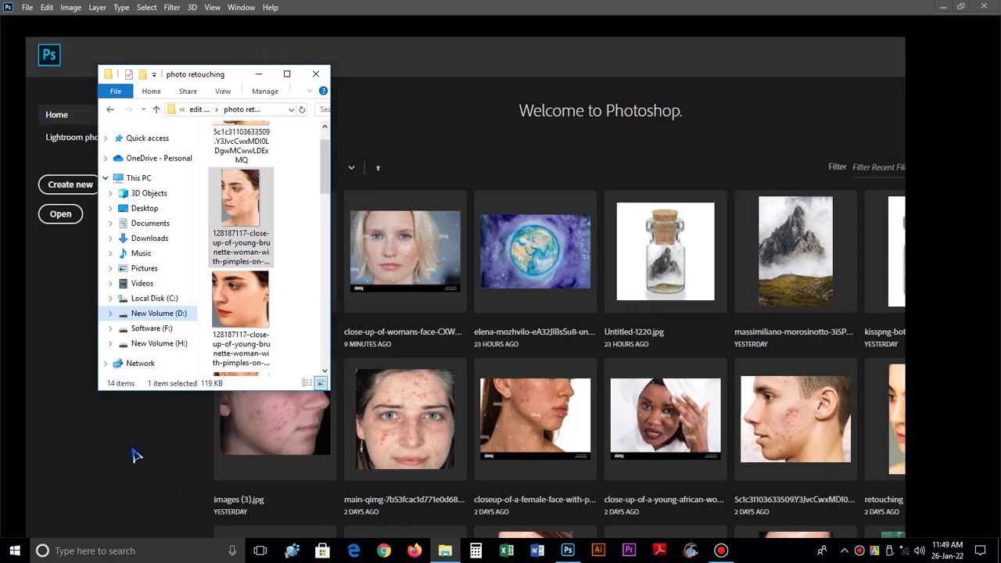
left_click(258, 74)
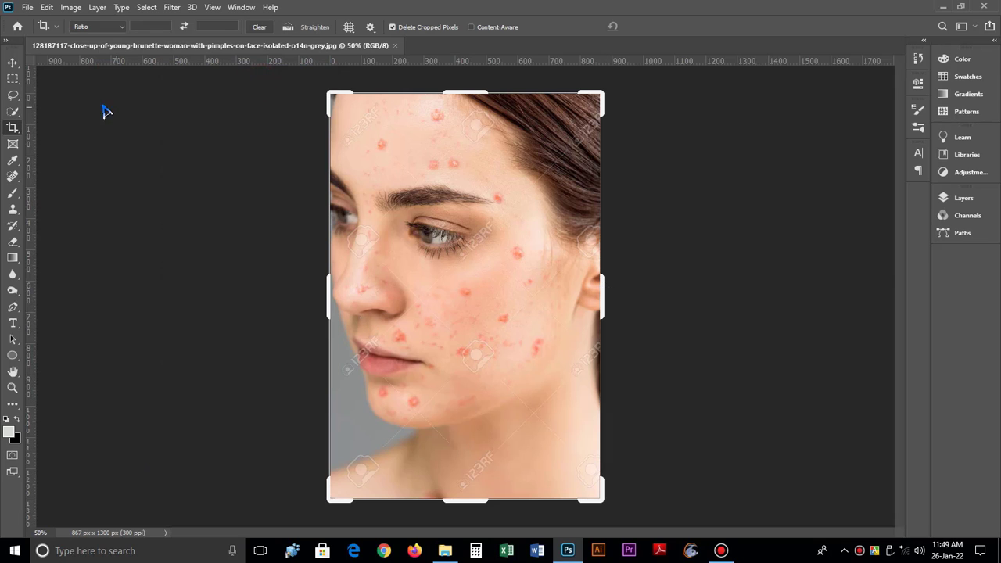
Step: Duplicate the Background layer to get a separate layer for retouching
left_click(12, 62)
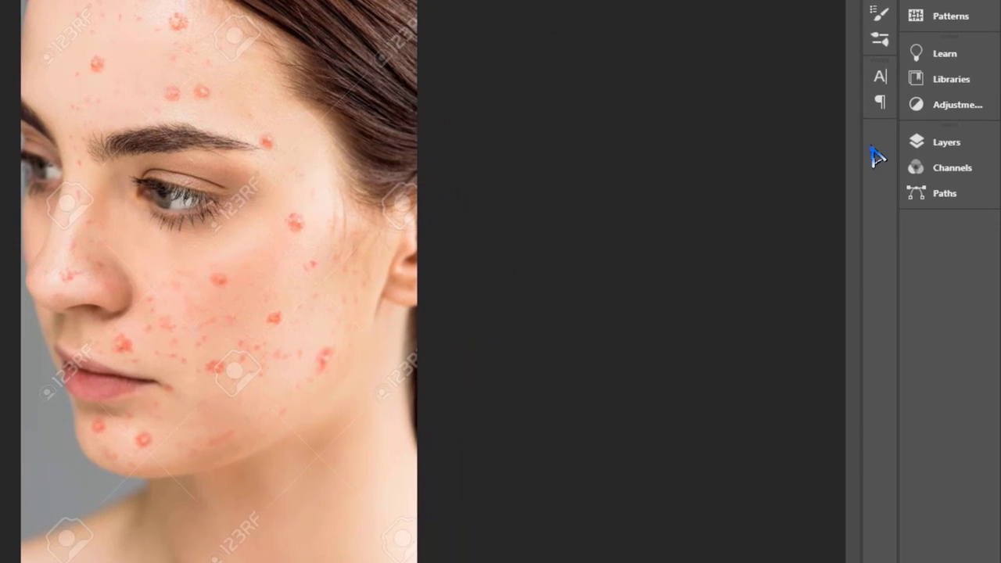
left_click(939, 200)
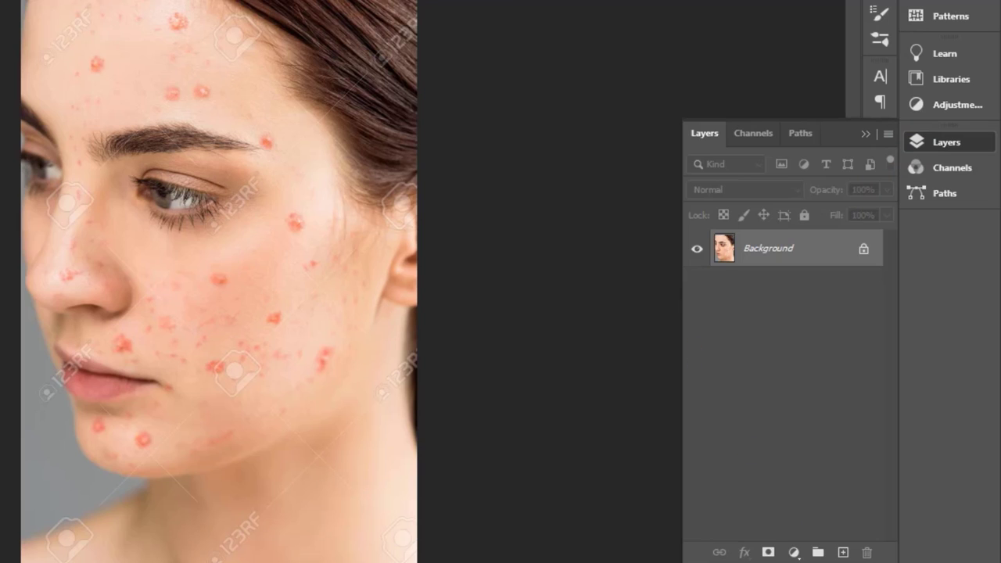
mouse_move(801, 250)
left_mouse_down()
mouse_move(827, 324)
mouse_move(849, 529)
mouse_move(842, 552)
left_mouse_up()
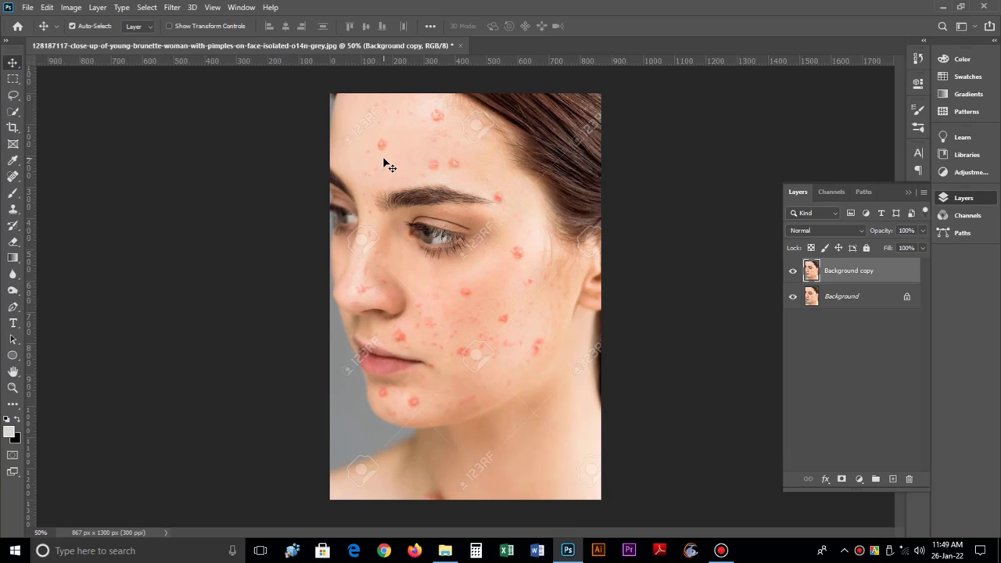
Step: Enlarge the forehead area and activate the Spot Healing Brush with Content-Aware type and Sample All Layers
scroll(383, 162, "up", 5)
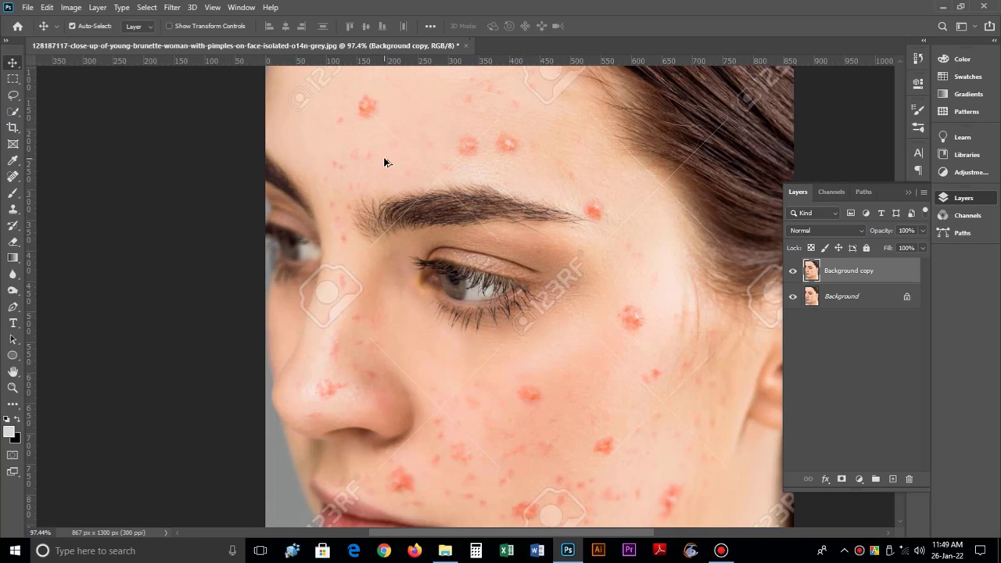
left_click_drag(446, 146, 416, 257)
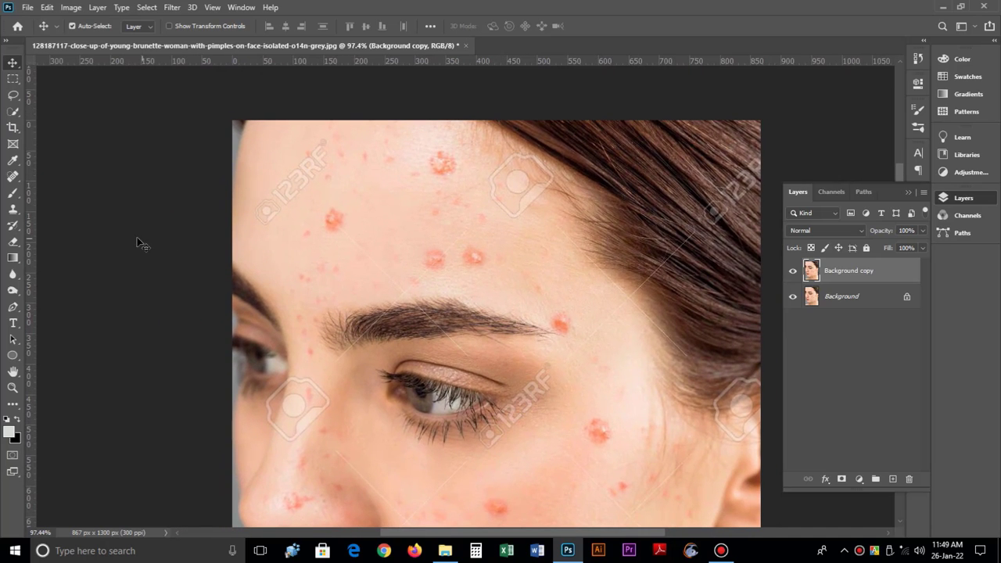
left_click(12, 177)
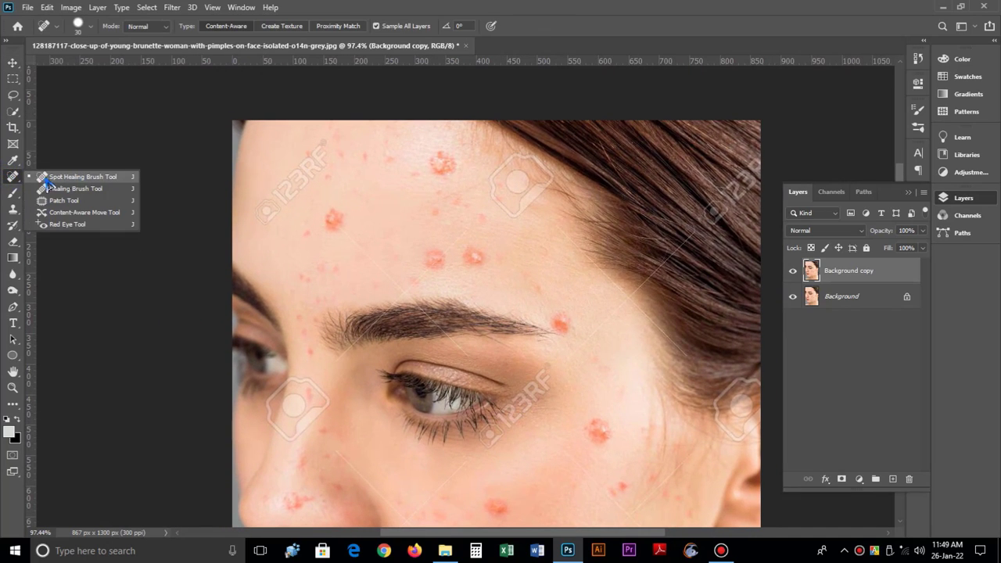
left_click(97, 178)
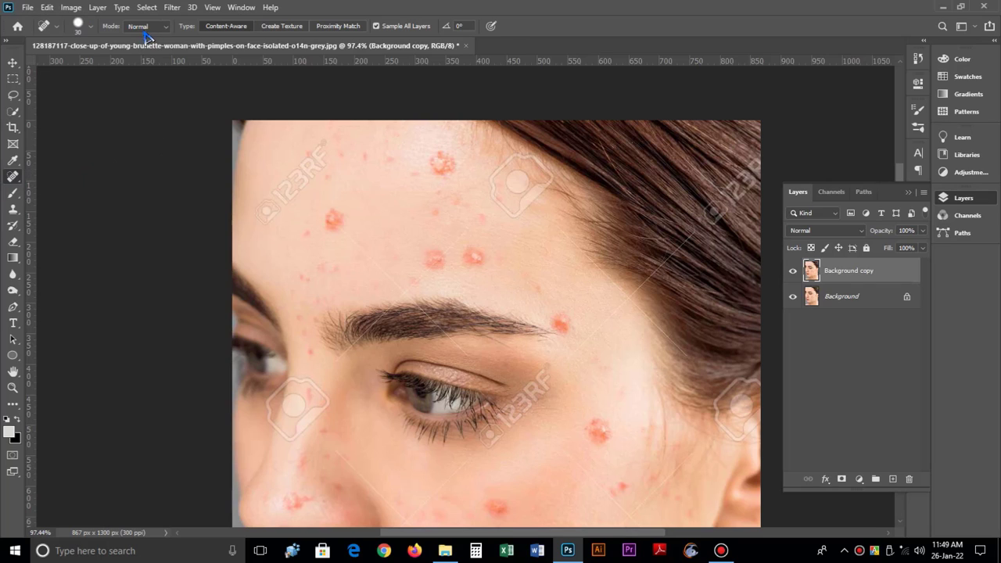
left_click(376, 26)
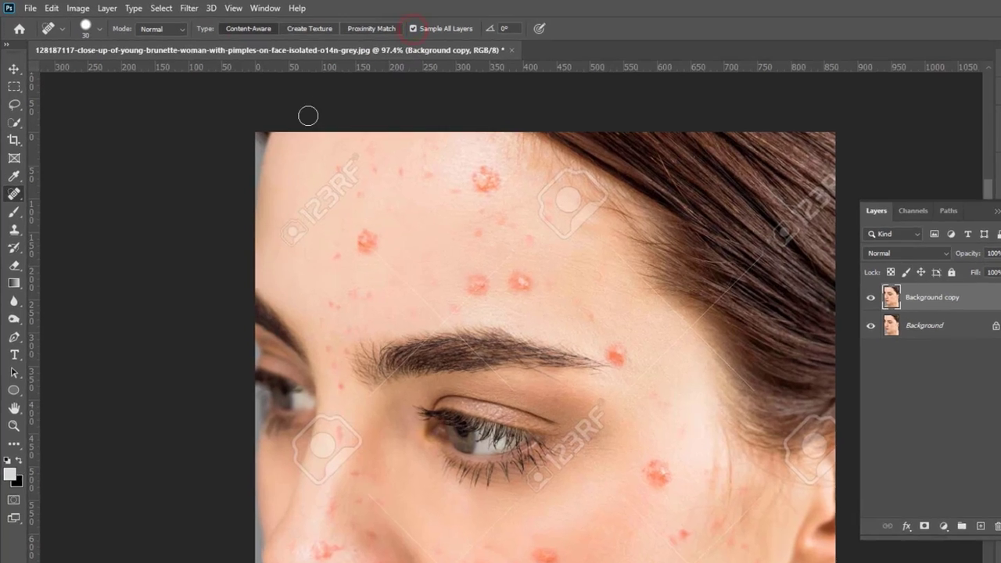
Step: Set the Spot Healing Brush size to 58 px
left_click(90, 26)
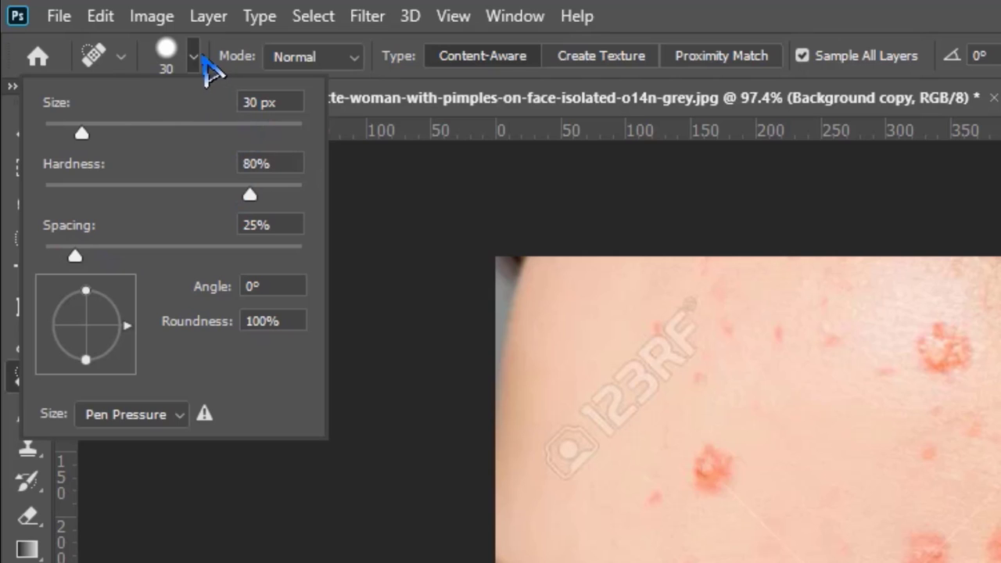
left_click(84, 134)
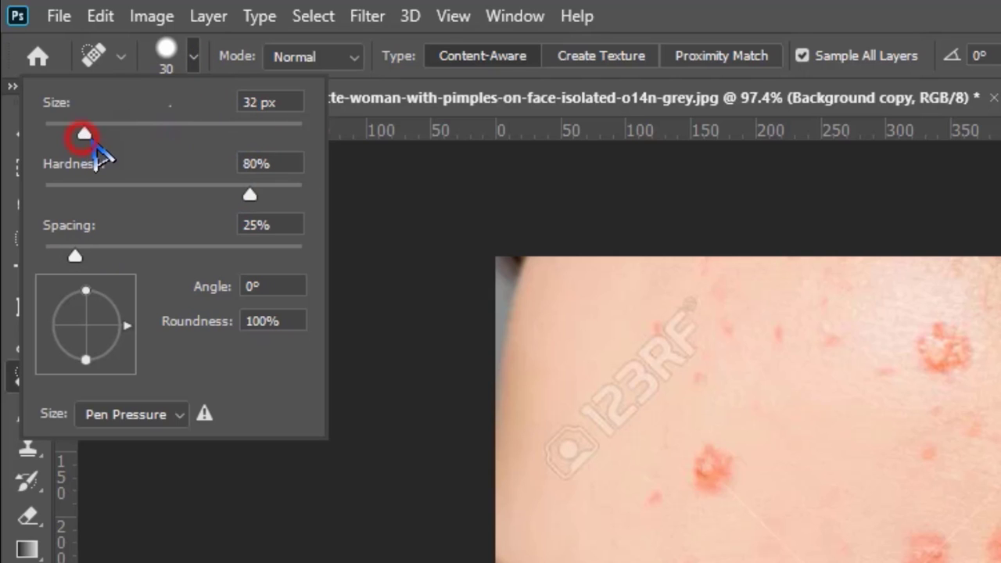
mouse_move(95, 147)
left_mouse_down()
mouse_move(112, 138)
mouse_move(120, 148)
left_mouse_up()
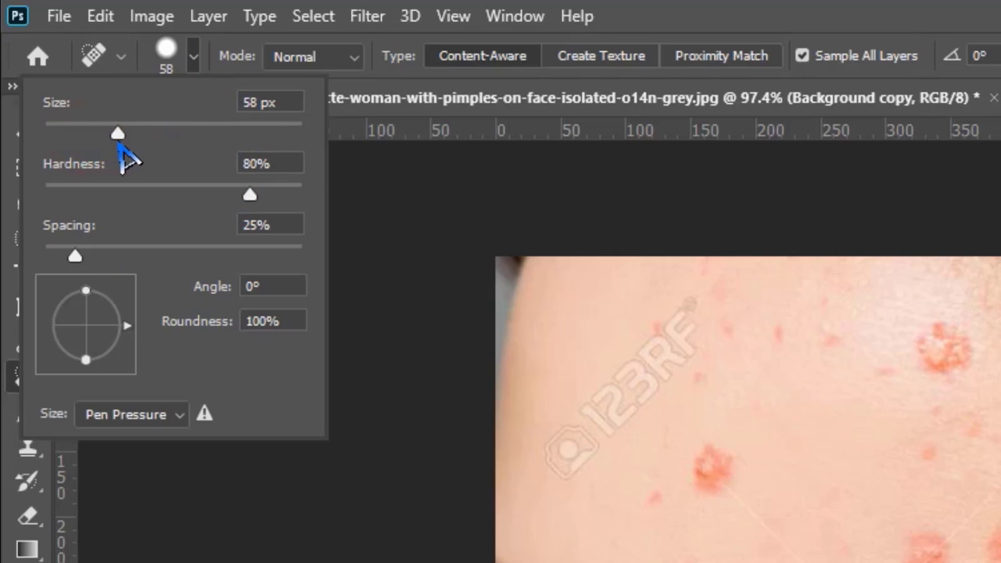
left_click(193, 59)
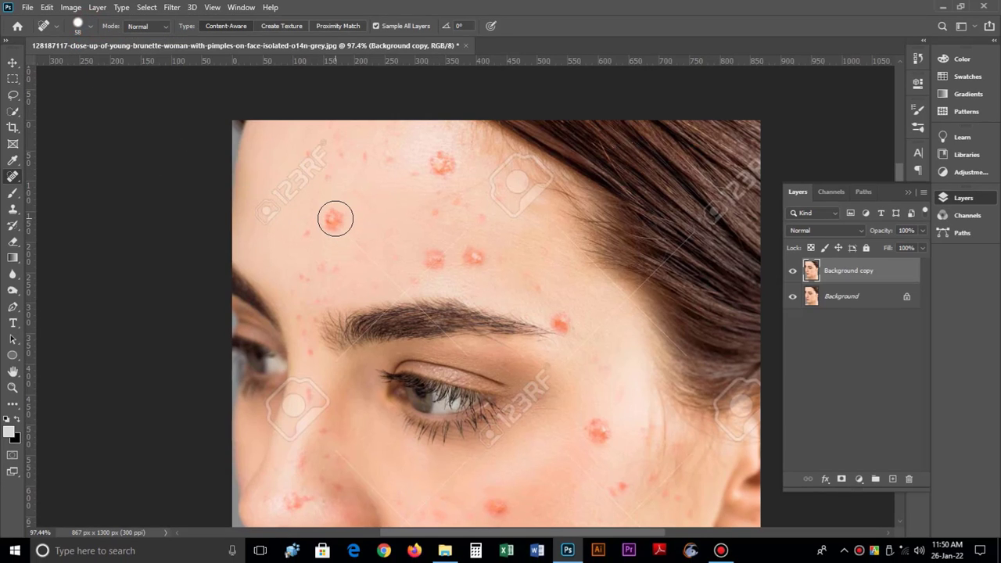
Step: Heal the four large pimples on the forehead, starting with a 60 px brush and reducing it for the lower pair
key("bracketleft")
key("bracketright")
left_click(332, 221)
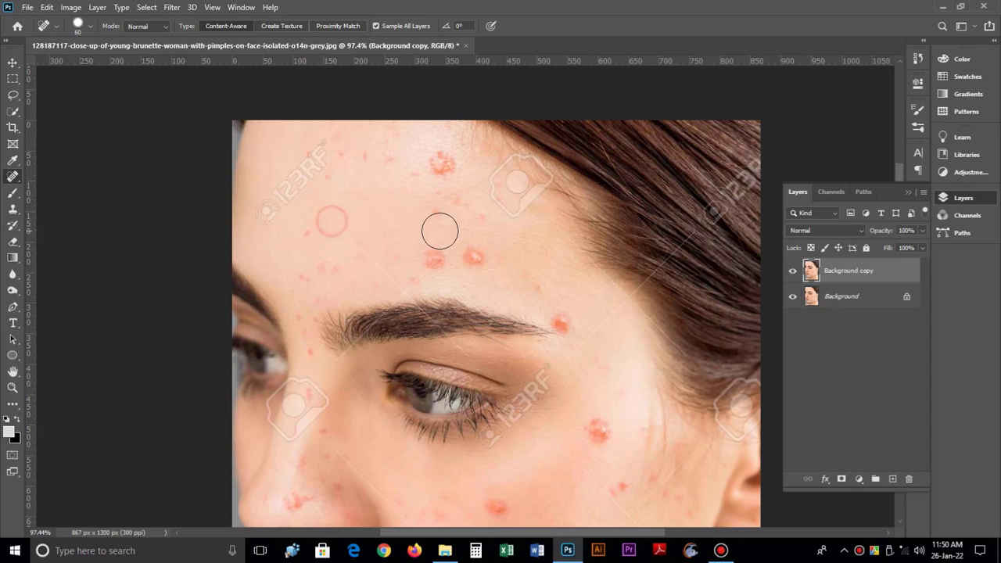
left_click(443, 163)
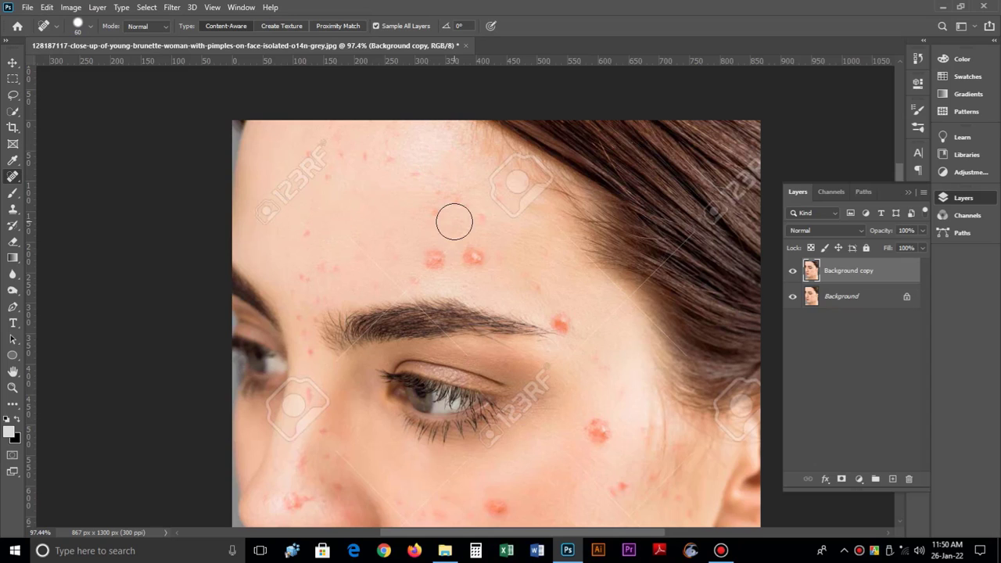
key("bracketleft")
left_click(432, 259)
left_click(472, 257)
Step: Heal the pimple at the eyebrow's outer end with a 45 px brush and the large cheekbone pimple at 60 px
key("bracketleft")
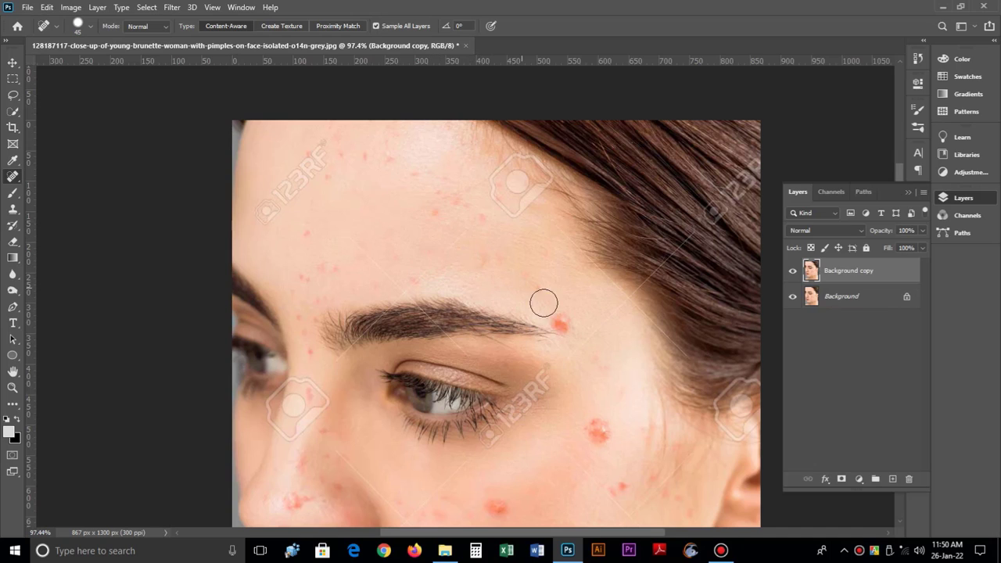
left_click(561, 324)
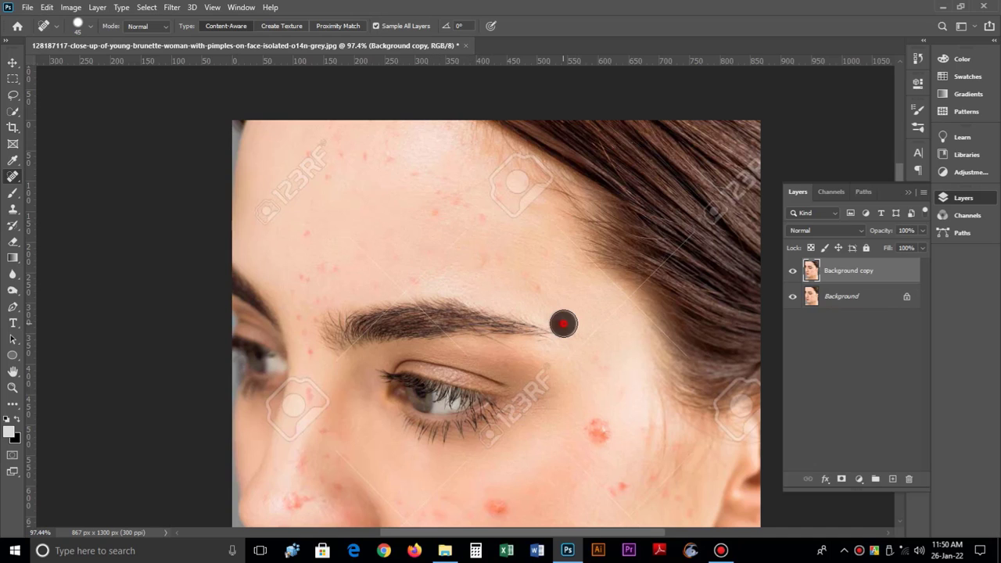
key("bracketright")
key("bracketright")
left_click(595, 431)
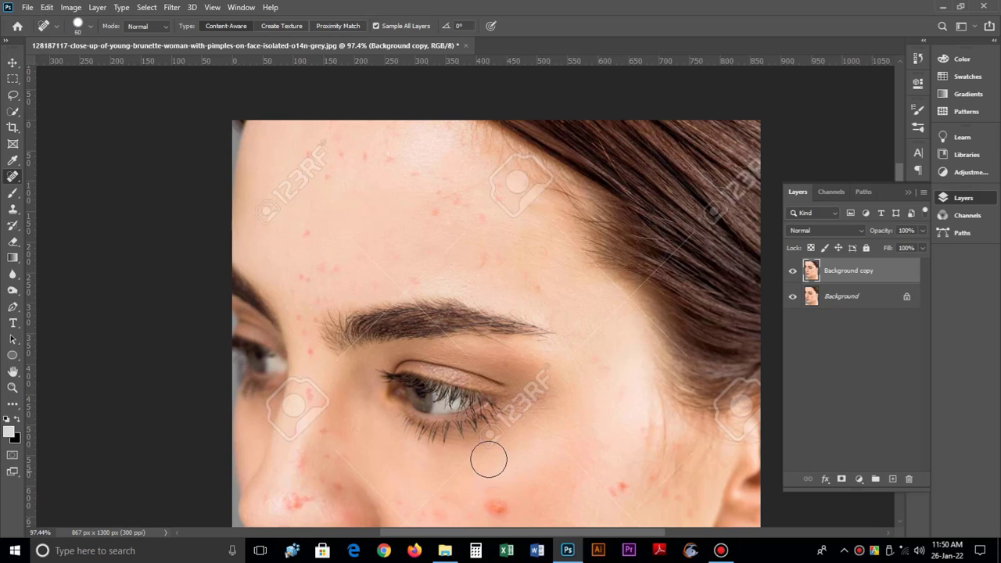
Step: Remove the 123RF watermark text from the forehead with the Spot Healing Brush
left_click(307, 166)
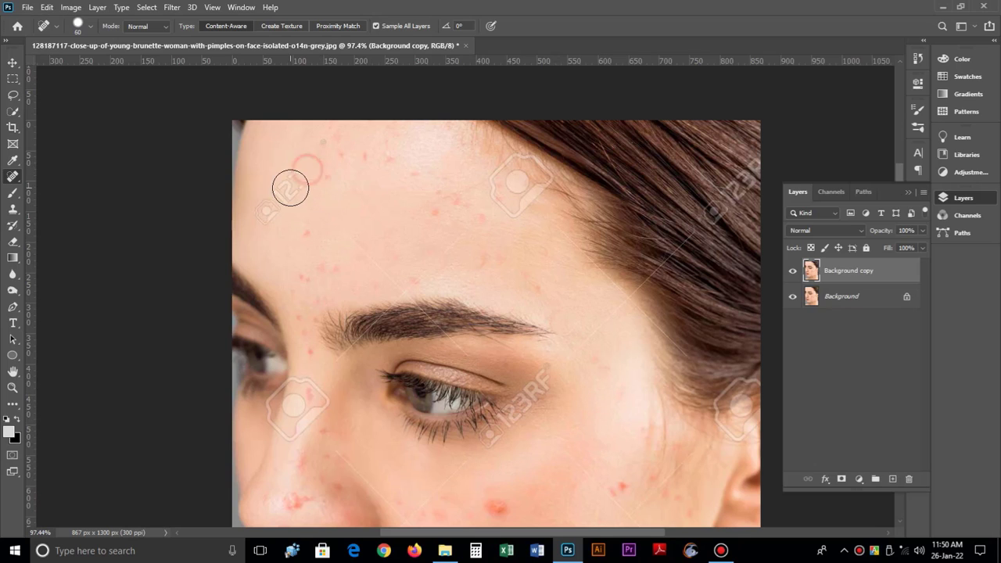
key("bracketleft")
left_click(272, 206)
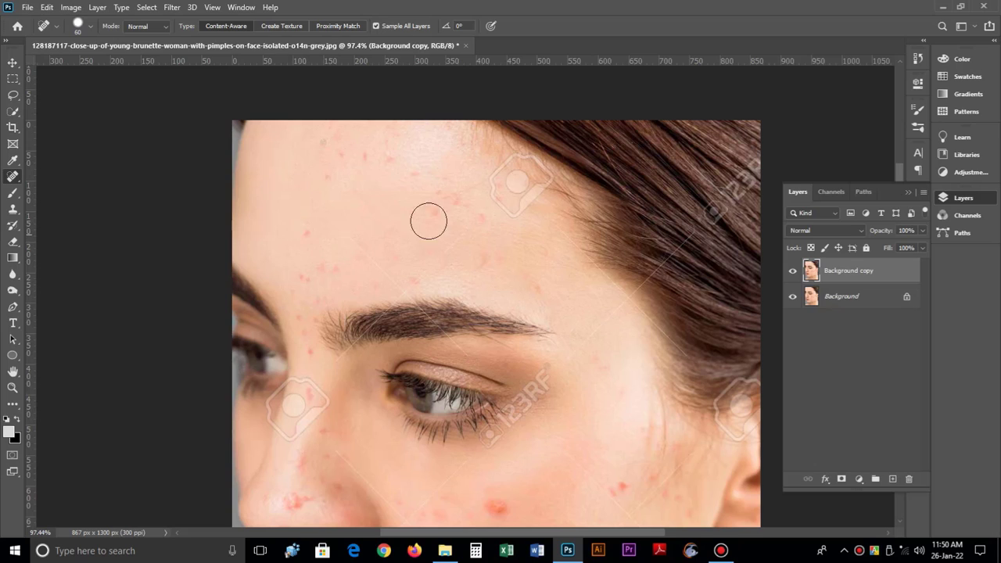
Step: Heal the small red spots across the forehead and above the inner eyebrow with a smaller healing brush
left_click(342, 157)
left_click(391, 159)
left_click(415, 173)
key("bracketleft")
left_click(433, 211)
left_click(478, 216)
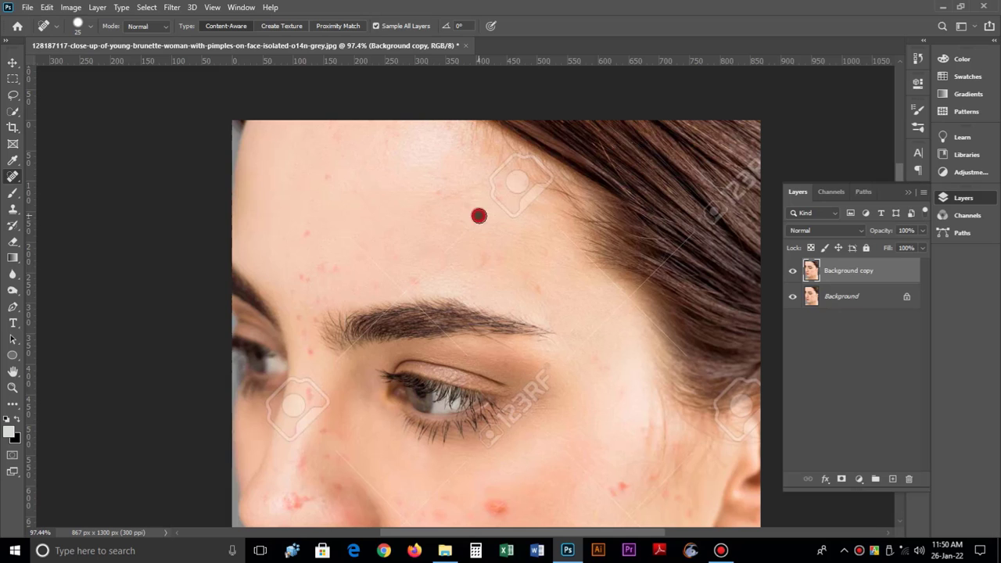
left_click(306, 234)
left_click(305, 280)
left_click_drag(315, 272, 344, 268)
Step: Erase the thin watermark lines and faint blemishes on the lower forehead and beside the inner eyebrow with a 10 px healing brush
scroll(347, 233, "up", 3)
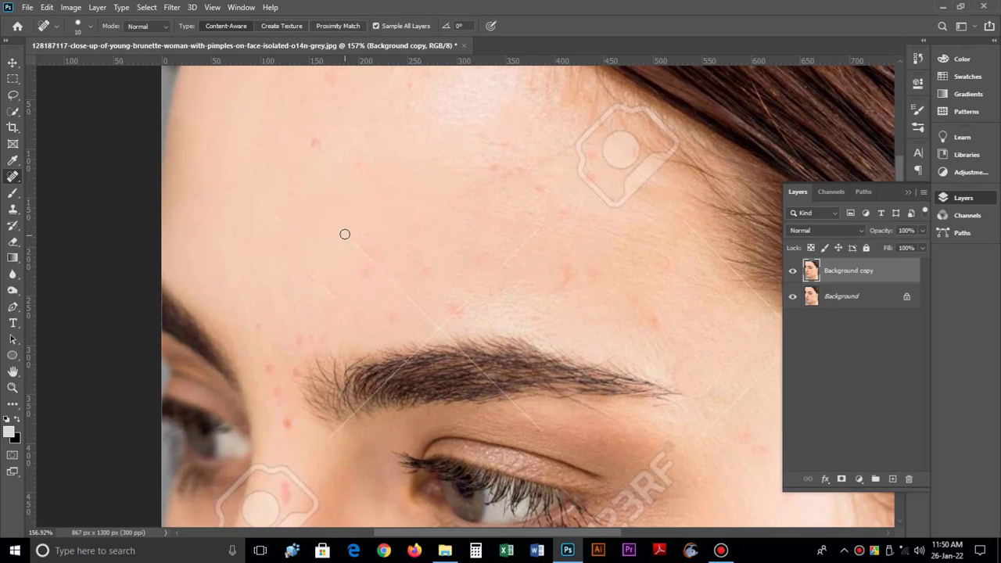
left_click_drag(345, 234, 441, 332)
left_click_drag(534, 233, 518, 250)
left_click_drag(462, 306, 440, 330)
mouse_move(499, 292)
left_mouse_down()
mouse_move(512, 270)
mouse_move(557, 290)
left_mouse_up()
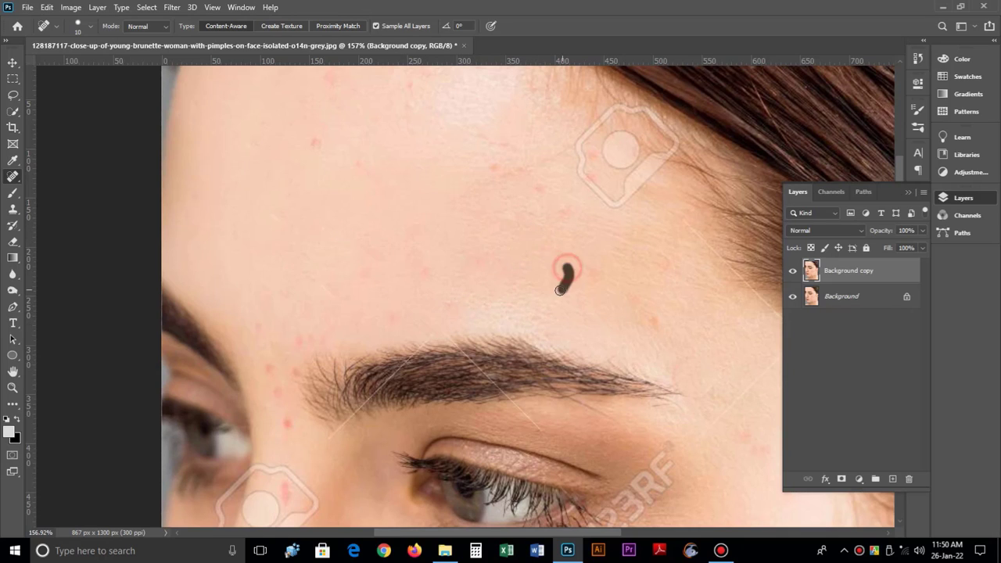
left_click(442, 334)
left_click(357, 416)
left_click_drag(345, 424, 324, 447)
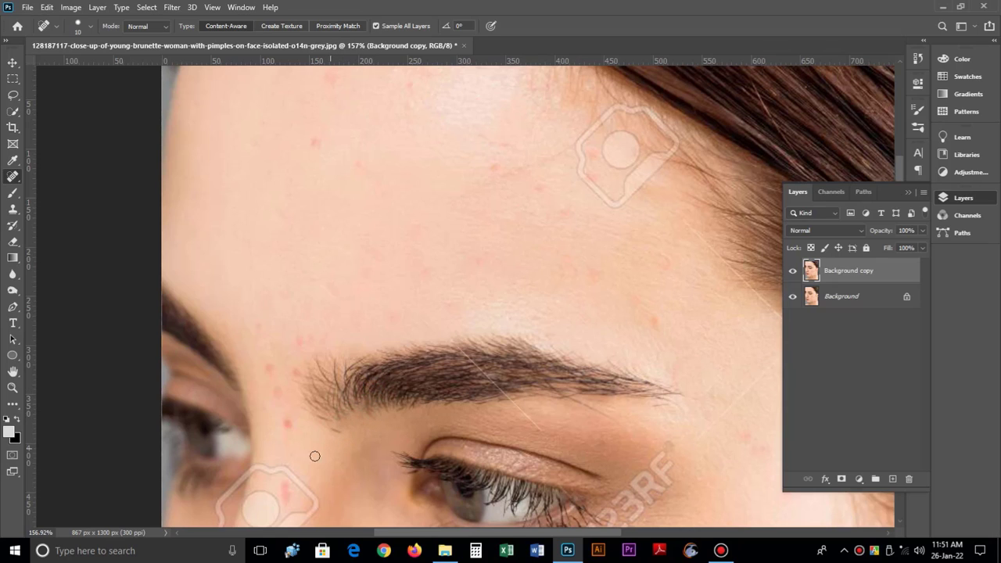
Step: Heal the small red spots between the eyebrows and just above them
left_click(286, 424)
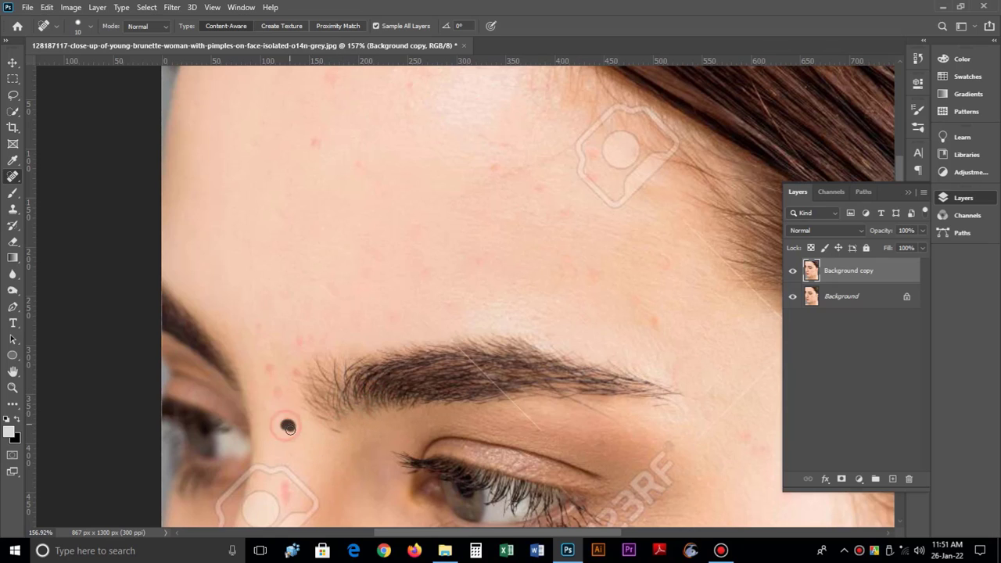
left_click(268, 372)
left_click(294, 371)
left_click(298, 341)
left_click(286, 422)
left_click(319, 286)
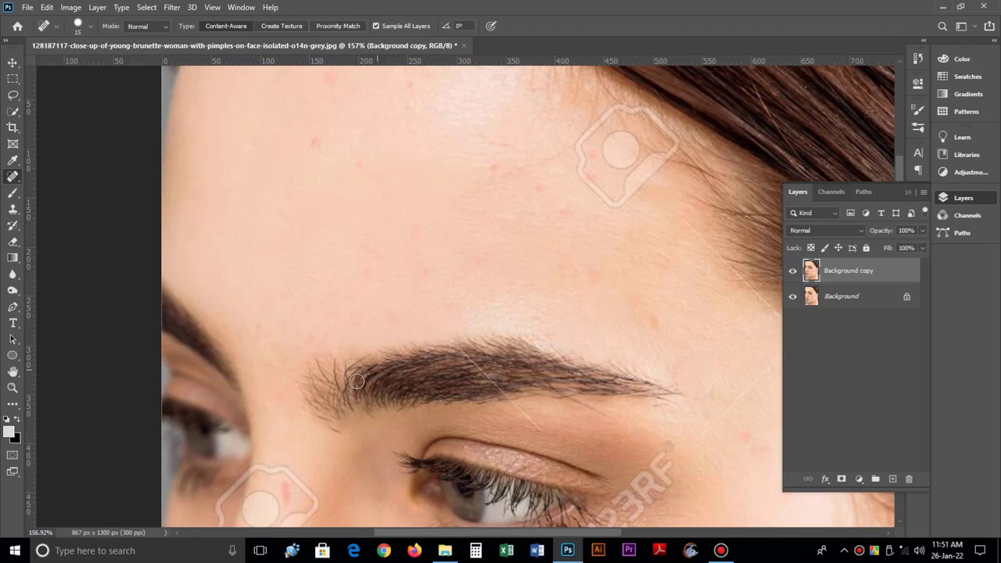
Step: Remove the camera-shaped watermark near the forehead hairline with the Spot Healing Brush at 30 px, then 25 px for its outline
left_click_drag(585, 175, 610, 200)
key("bracketleft")
left_click(583, 150)
left_click(618, 187)
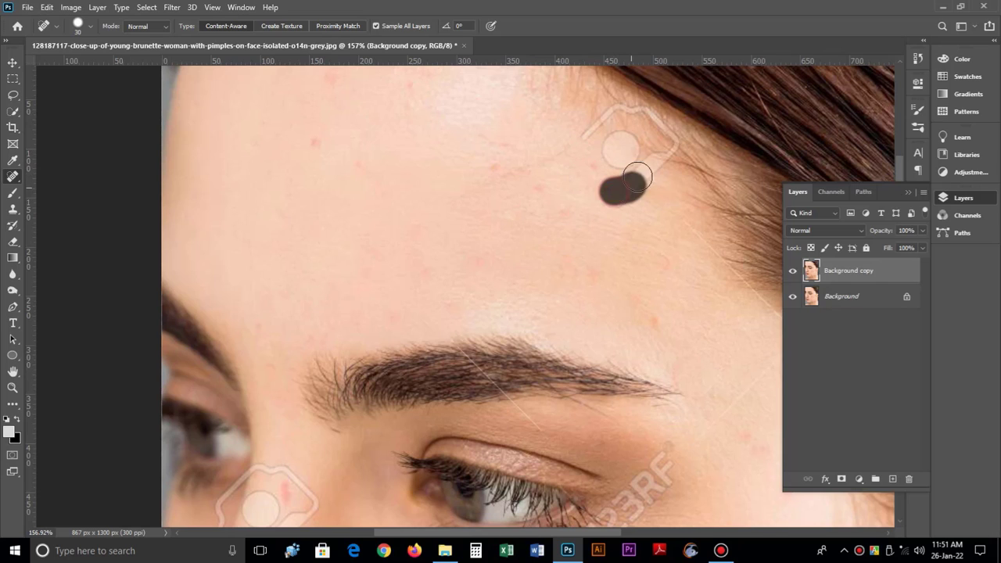
left_click(643, 170)
mouse_move(615, 162)
left_mouse_down()
mouse_move(633, 146)
mouse_move(635, 171)
left_mouse_up()
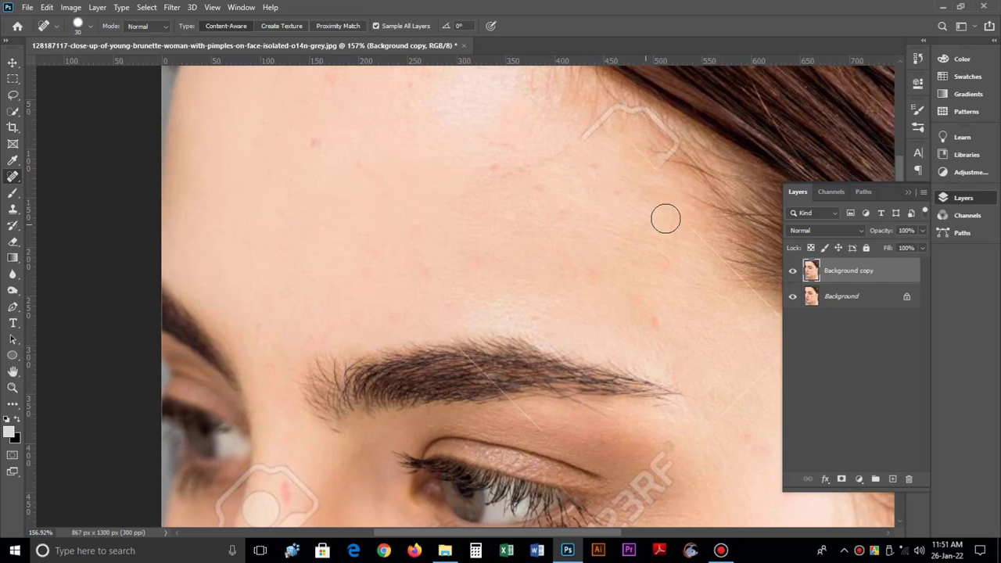
key("p")
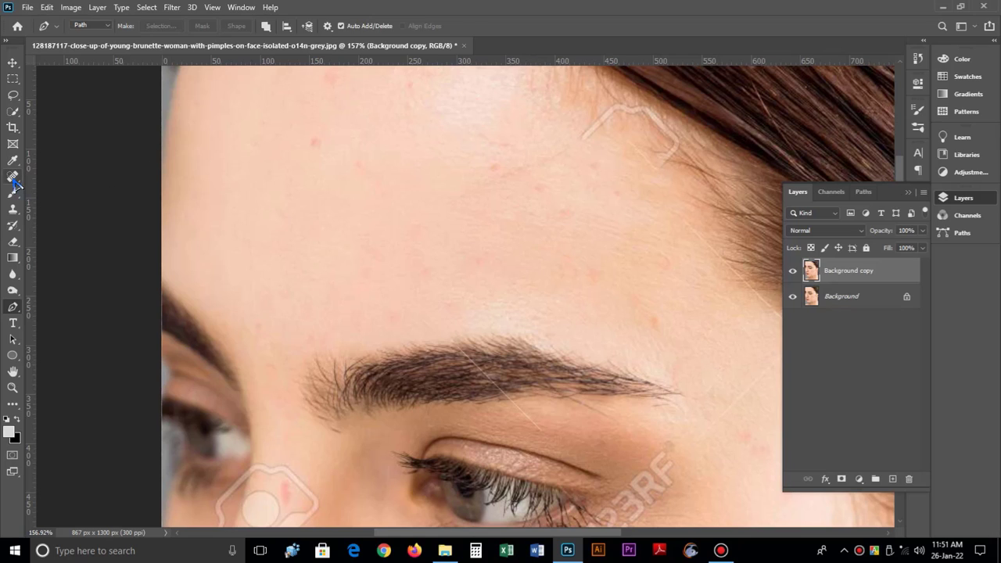
key("j")
left_click(639, 113)
mouse_move(640, 113)
left_mouse_down()
mouse_move(675, 148)
mouse_move(659, 166)
mouse_move(632, 160)
mouse_move(657, 198)
mouse_move(606, 266)
mouse_move(696, 297)
mouse_move(635, 163)
mouse_move(665, 172)
mouse_move(517, 353)
mouse_move(456, 313)
mouse_move(316, 176)
left_mouse_up()
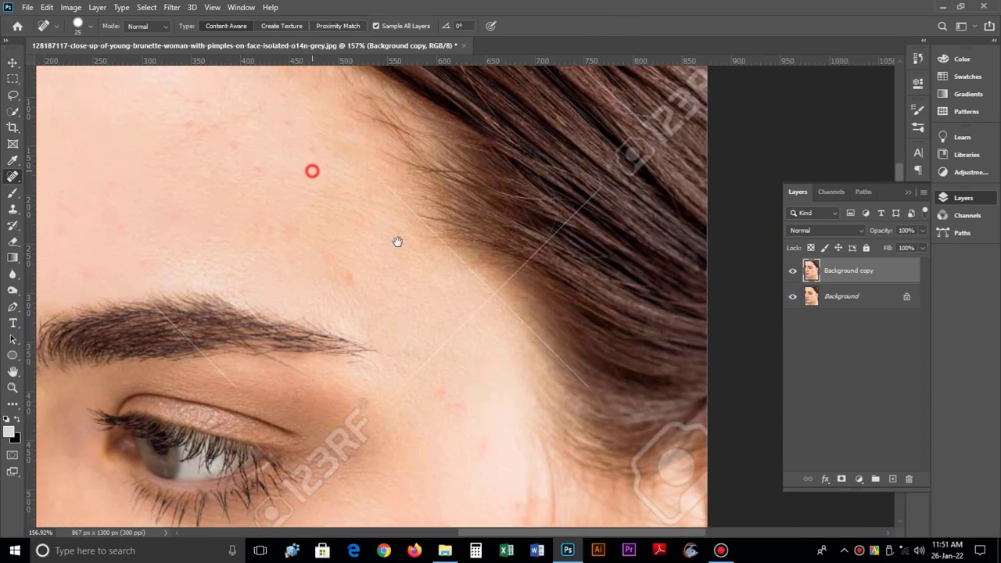
Step: Erase the thin watermark lines crossing the temple and the eyebrow with a fine healing brush
left_click_drag(398, 241, 376, 226)
left_click_drag(322, 184, 246, 208)
mouse_move(350, 291)
left_mouse_down()
mouse_move(266, 167)
mouse_move(287, 212)
mouse_move(516, 279)
mouse_move(521, 258)
left_mouse_up()
left_click(304, 215)
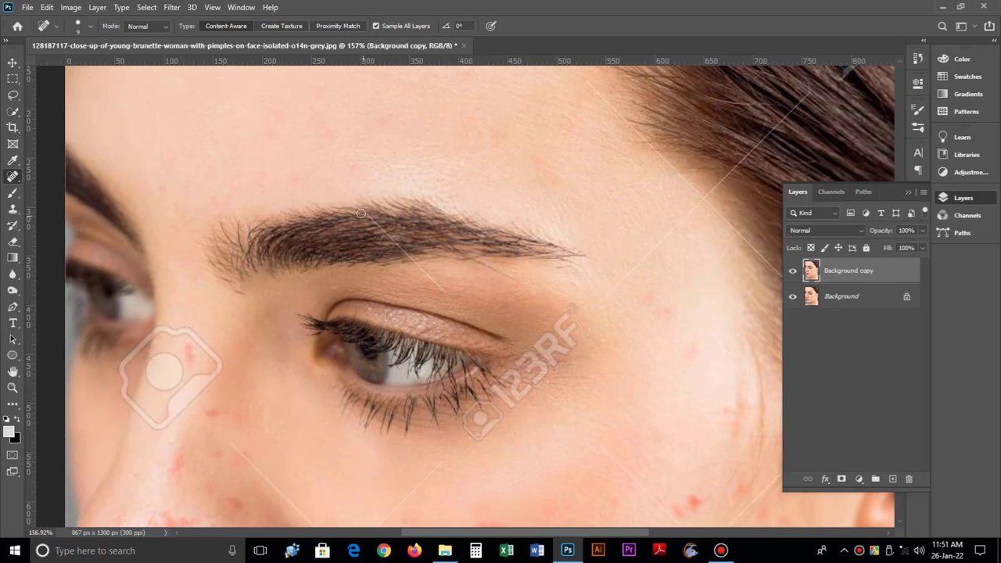
left_click_drag(363, 212, 389, 235)
mouse_move(433, 284)
left_mouse_down()
mouse_move(552, 424)
mouse_move(440, 487)
mouse_move(492, 409)
mouse_move(359, 293)
mouse_move(150, 201)
left_mouse_up()
left_click(333, 324)
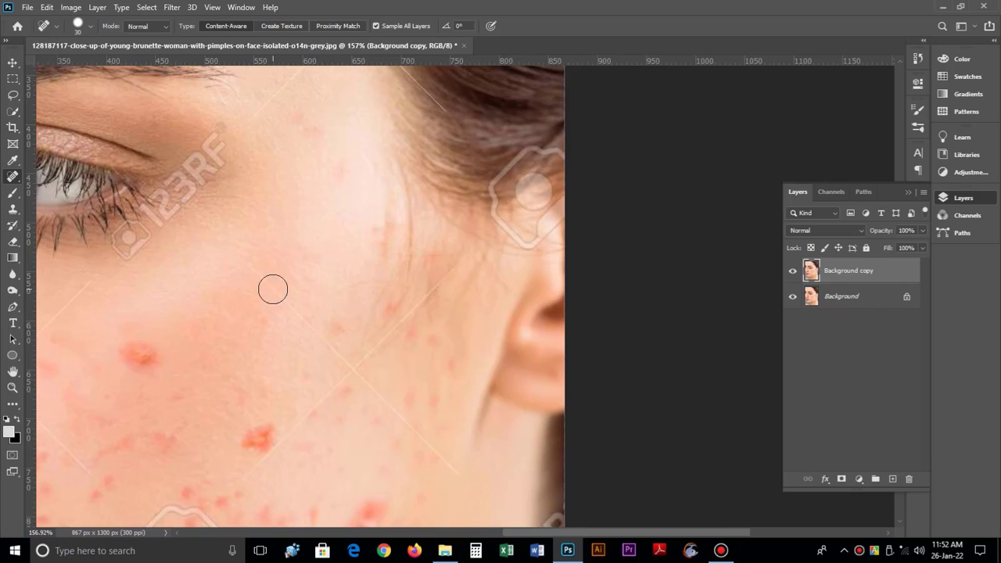
Step: Erase the upper parts of the thin watermark lines crossing the outer cheek with a 10 px healing brush
key("bracketleft")
left_click_drag(250, 265, 359, 376)
left_click_drag(457, 267, 358, 364)
scroll(411, 271, "left", 5)
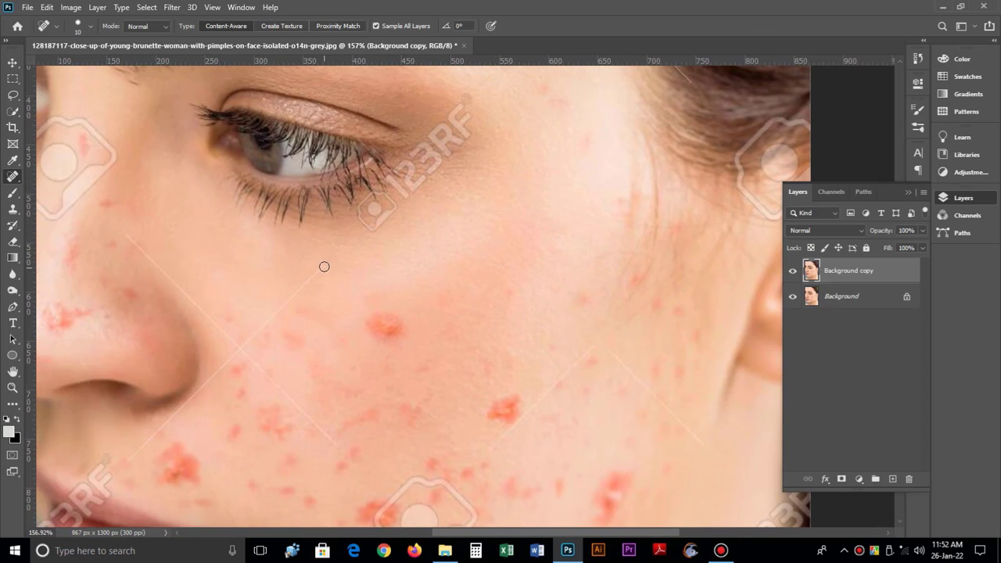
mouse_move(308, 280)
left_mouse_down()
mouse_move(254, 338)
mouse_move(264, 326)
mouse_move(146, 288)
left_mouse_up()
Step: Heal the large red pimples in the middle of the cheek with the Spot Healing Brush at 45 px
key("bracketright")
key("bracketright")
key("bracketright")
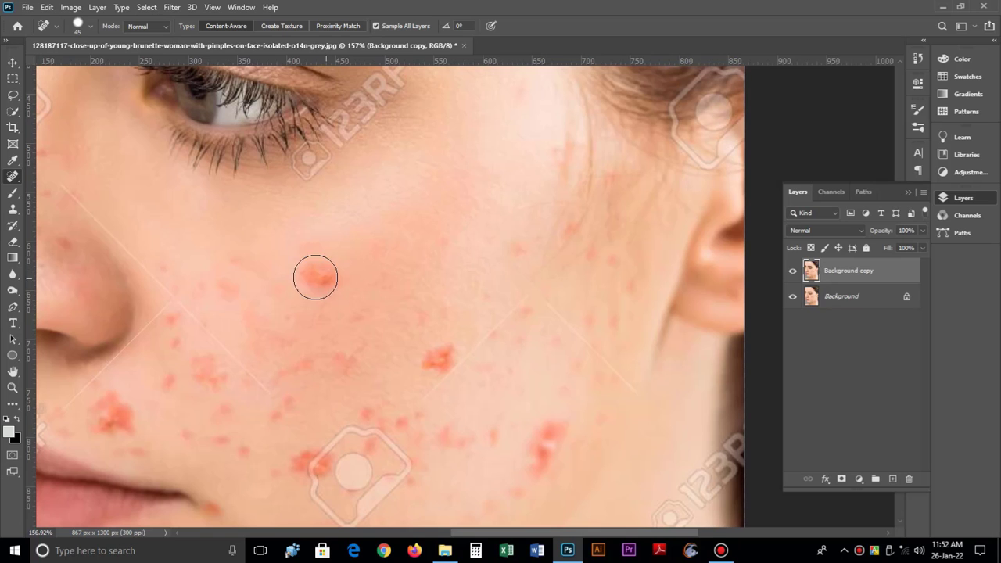
left_click_drag(319, 271, 323, 292)
left_click(438, 356)
left_click(369, 409)
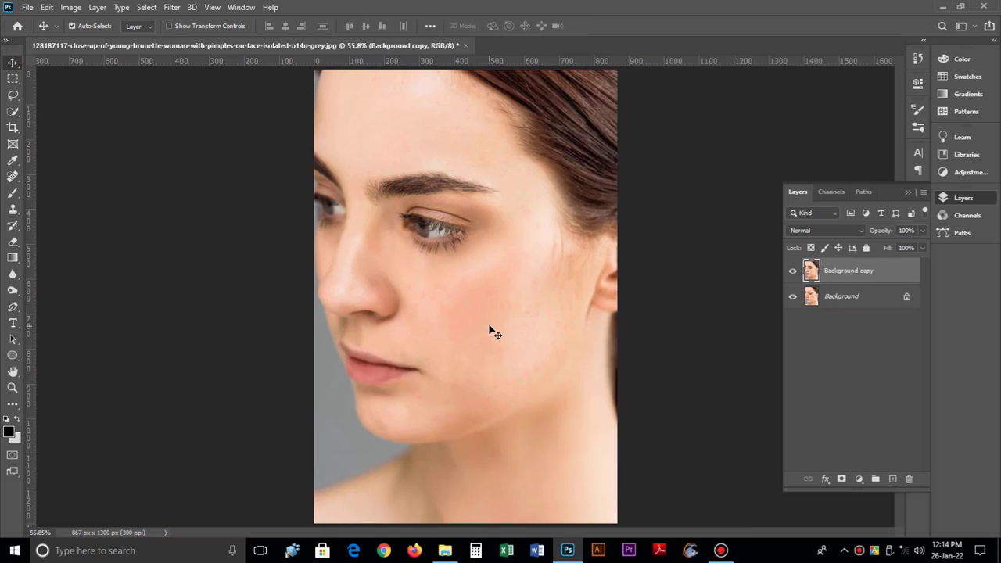
Step: Inspect the retouched cheek, forehead and eye area up close, and compare with the original by hiding and reshowing the Background copy layer
scroll(491, 331, "up", 5)
left_click_drag(585, 284, 547, 266)
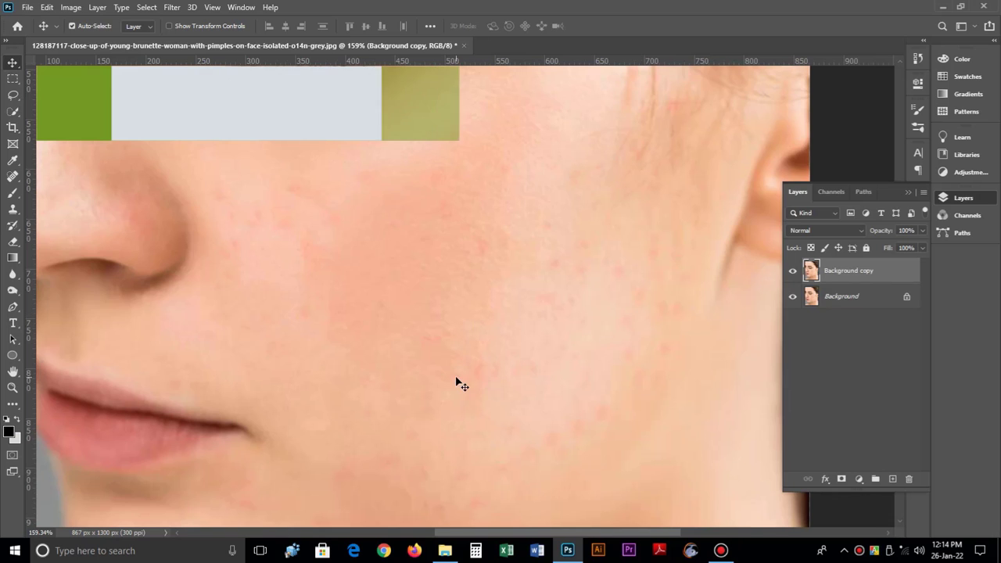
left_click_drag(409, 257, 368, 448)
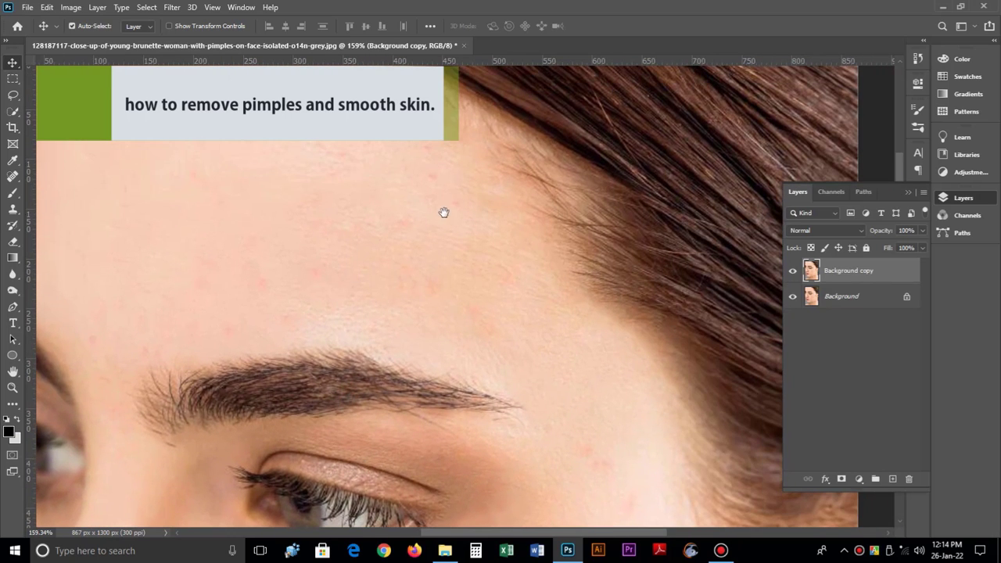
left_click_drag(355, 205, 462, 308)
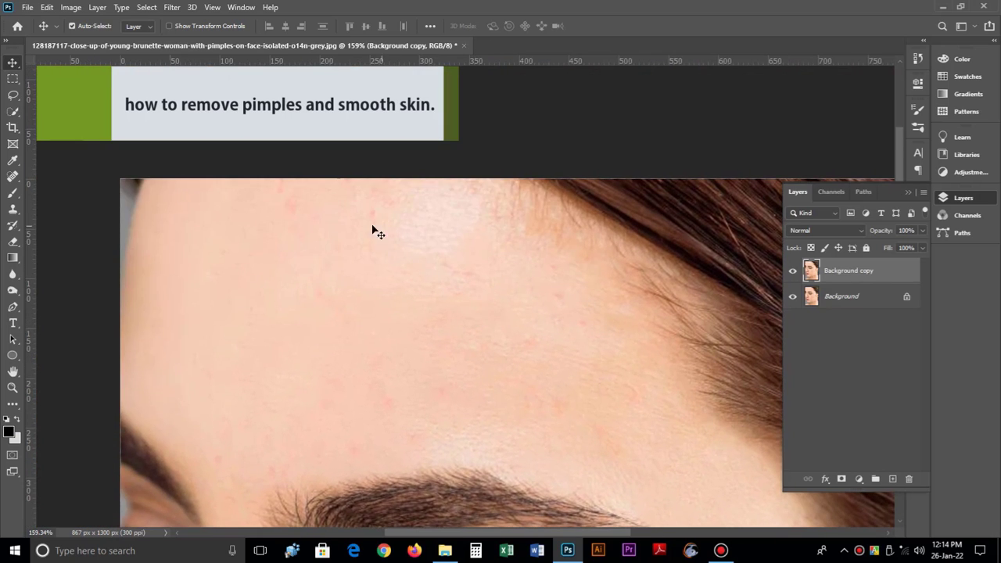
left_click_drag(456, 347, 450, 254)
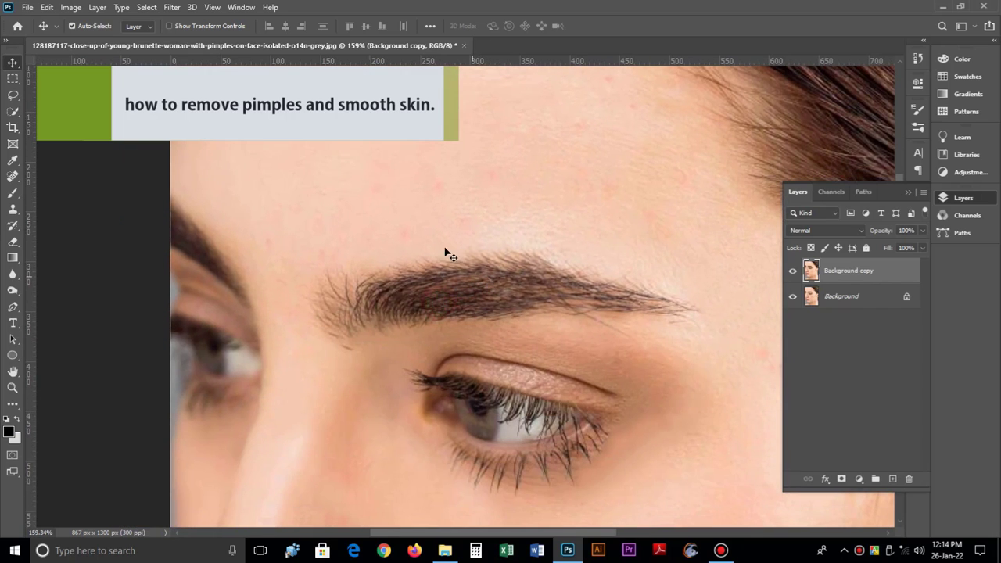
key("ctrl+0")
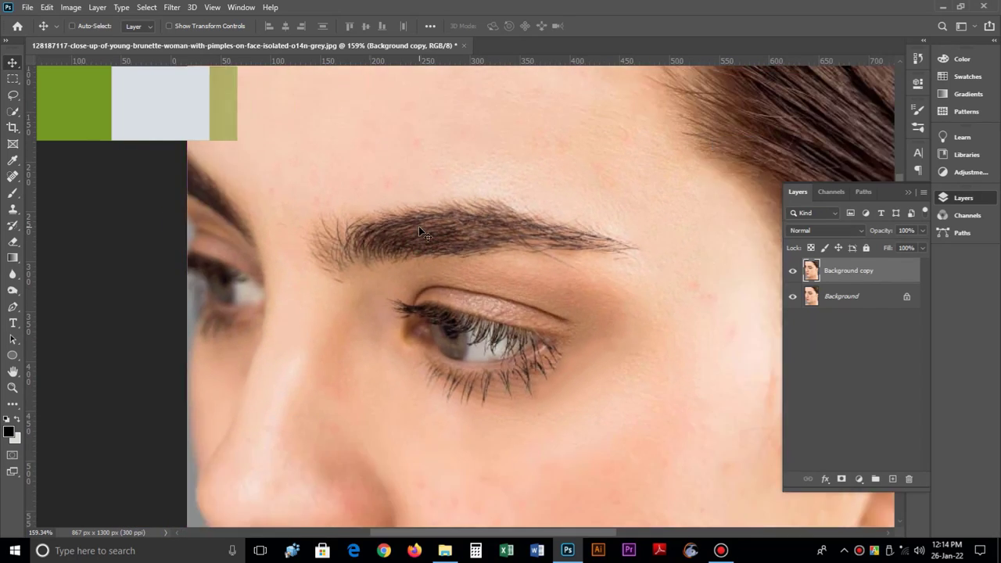
key("ctrl")
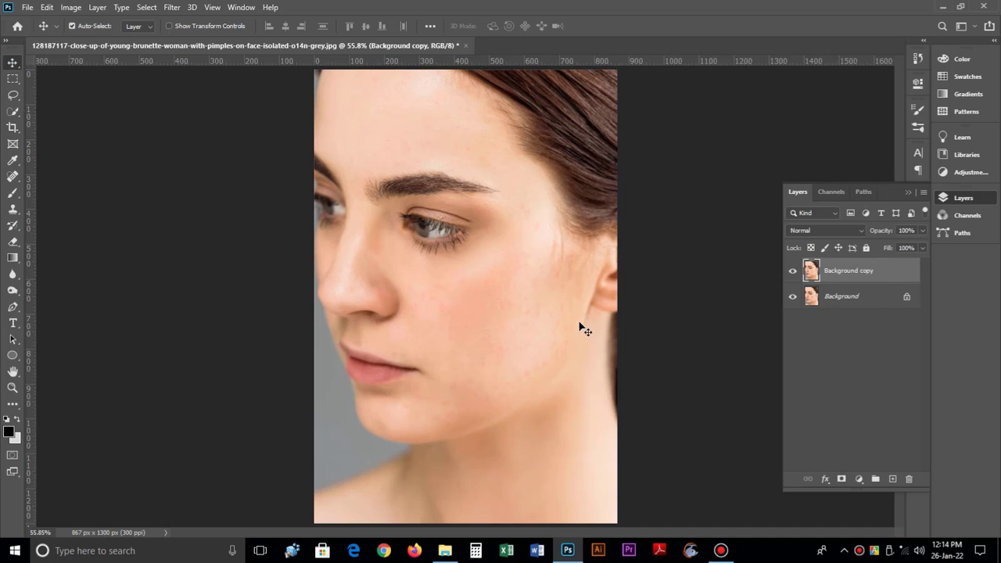
left_click(793, 273)
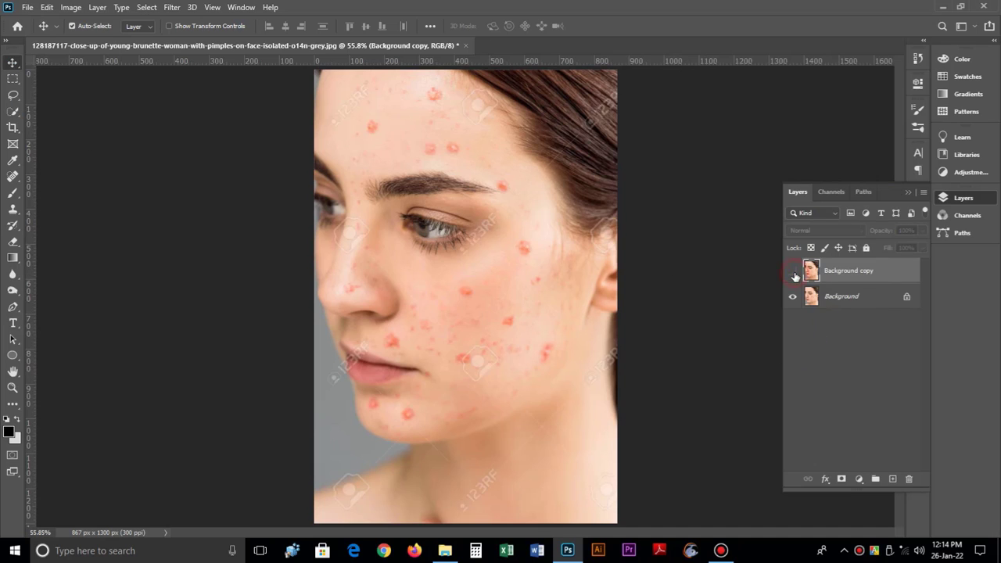
left_click(792, 273)
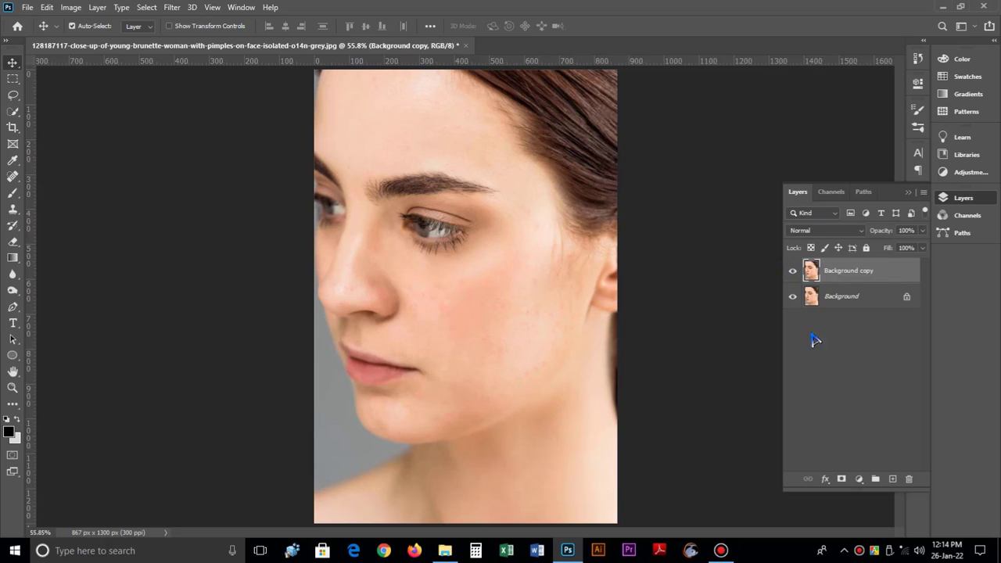
Step: Duplicate the retouched Background copy layer and make the new copy active
left_click_drag(863, 273, 892, 478)
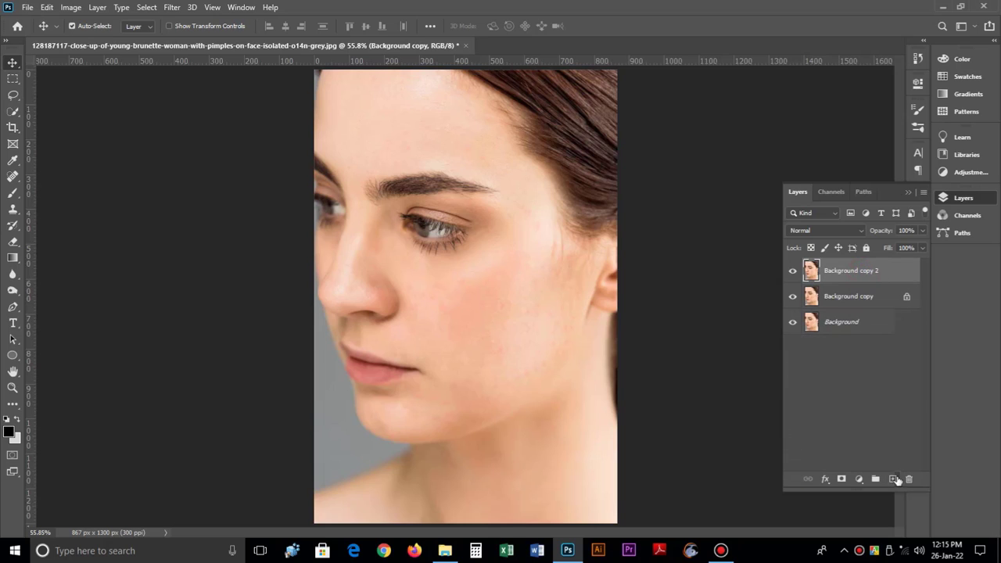
left_click(853, 297)
left_click(850, 272)
Step: Invert the colours of the Background copy 2 layer and set its blend mode to Vivid Light
left_click(71, 8)
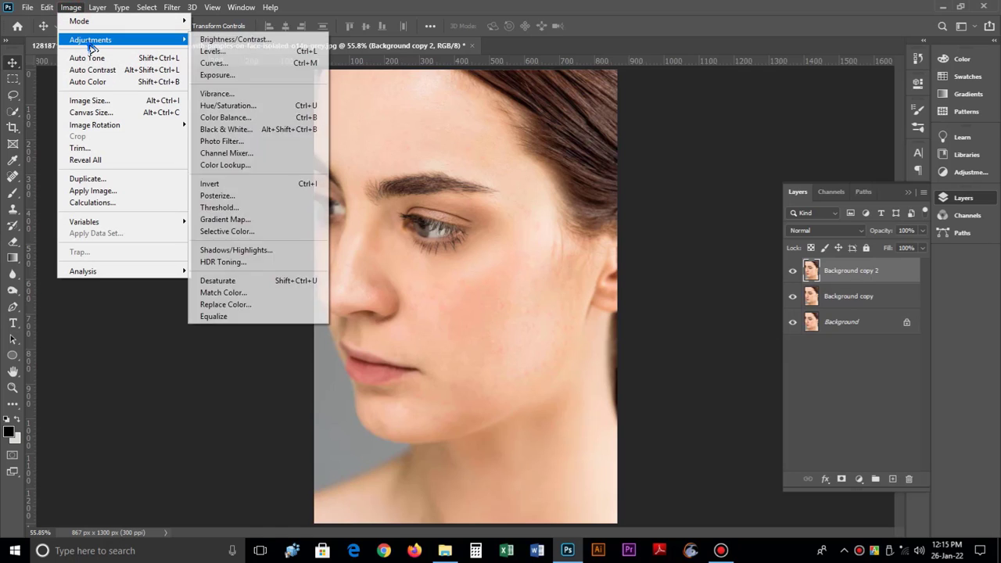
left_click(109, 39)
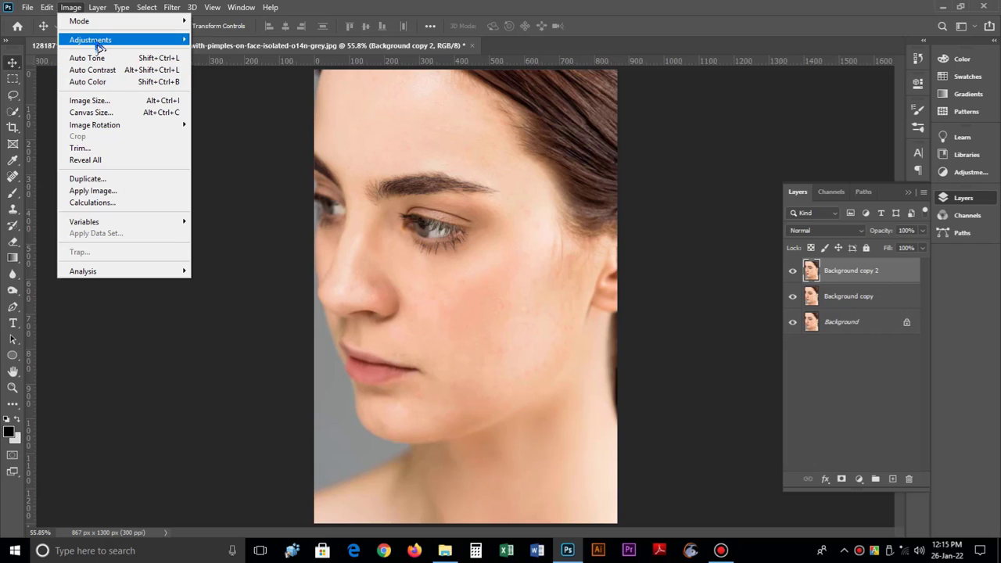
mouse_move(101, 38)
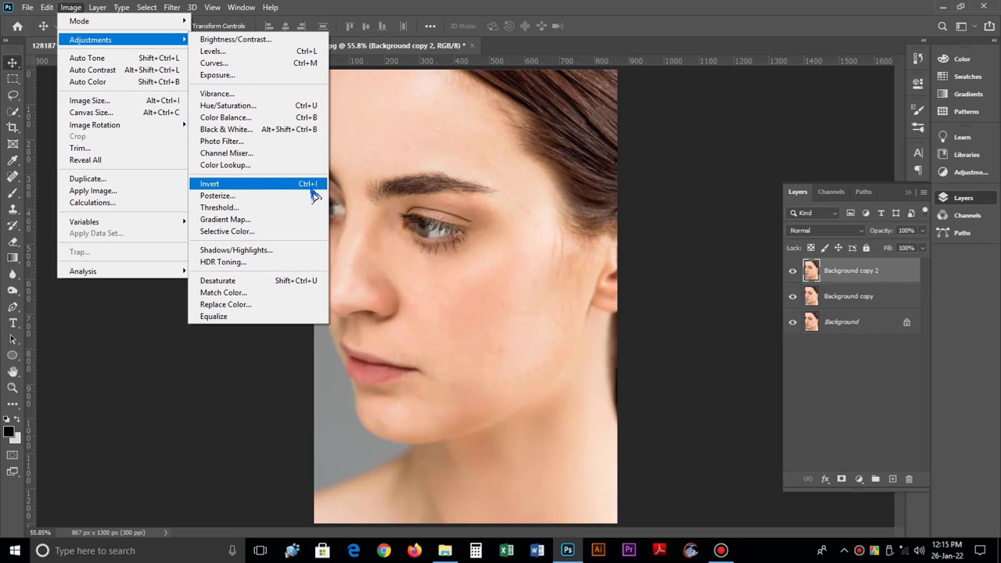
left_click(275, 185)
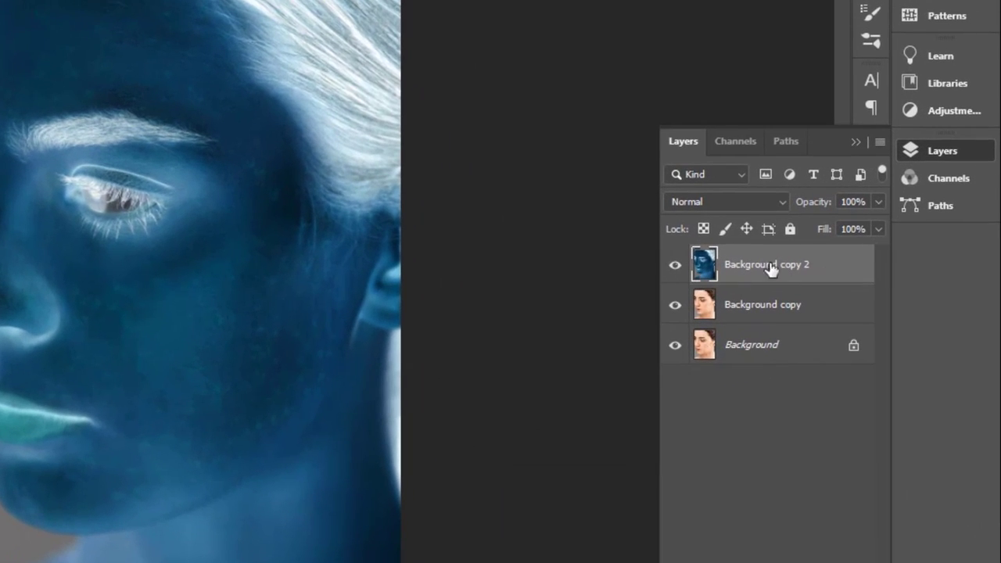
left_click(721, 201)
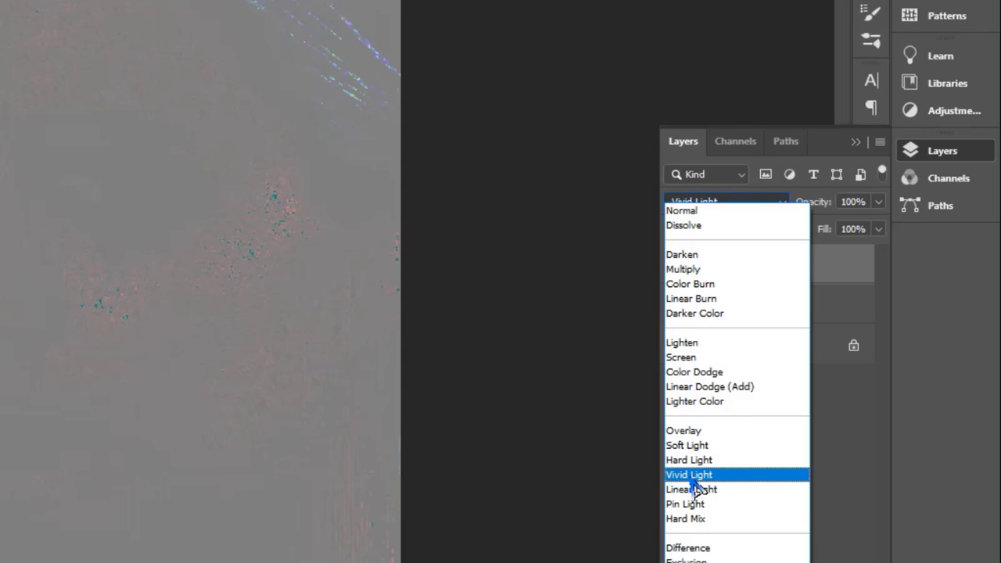
left_click(693, 476)
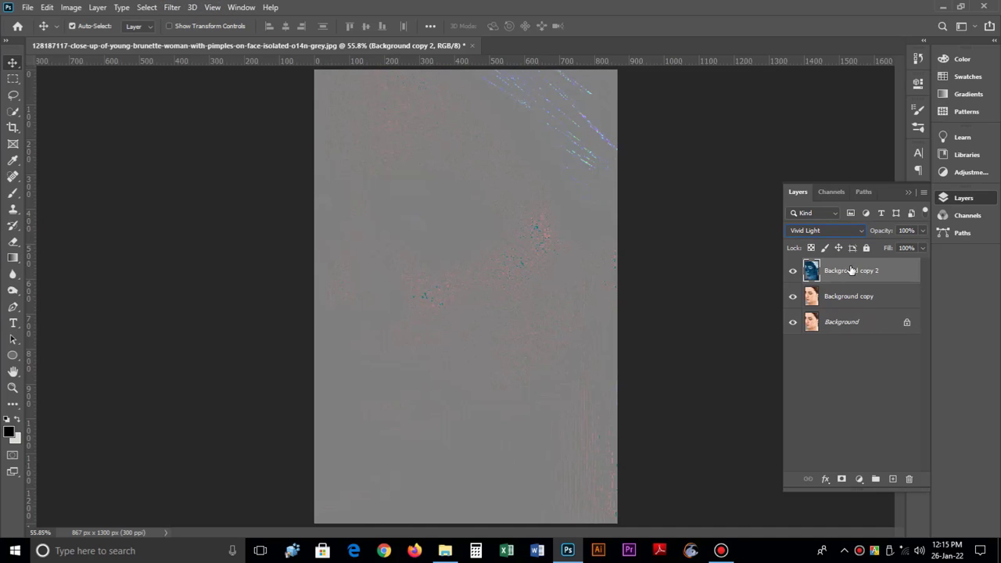
Step: Apply a High Pass filter with a radius of 7.0 pixels to the inverted layer
left_click(173, 8)
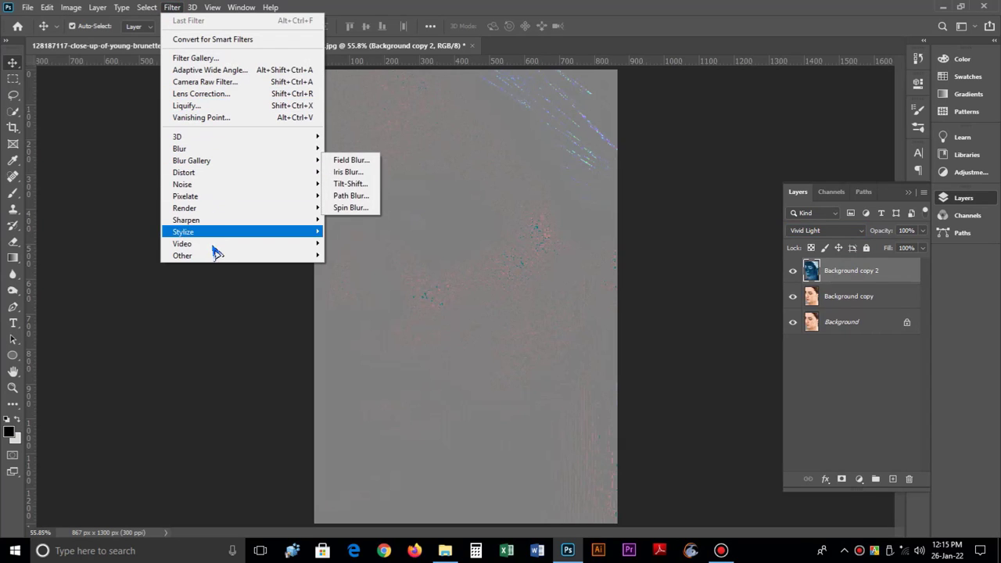
mouse_move(207, 261)
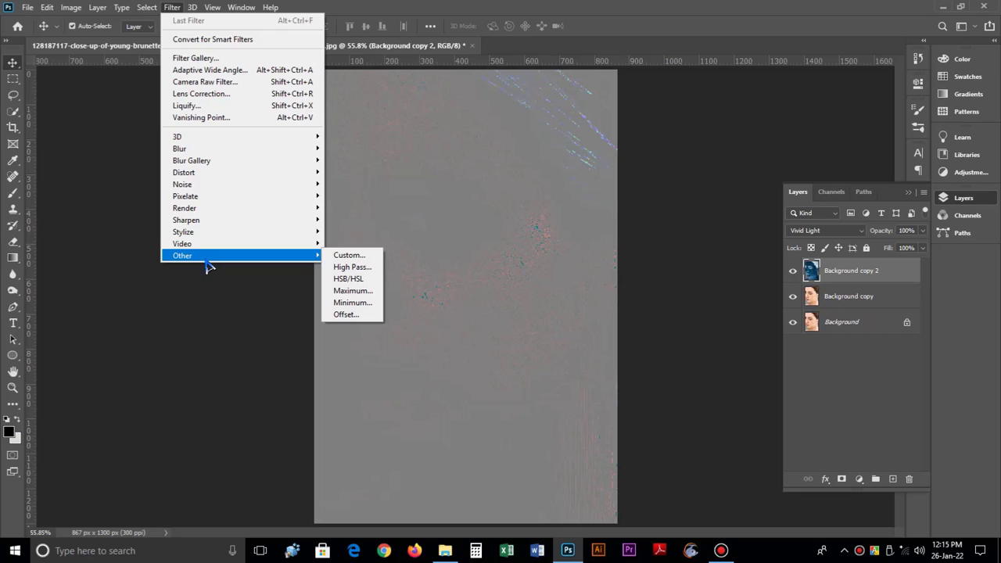
left_click(354, 268)
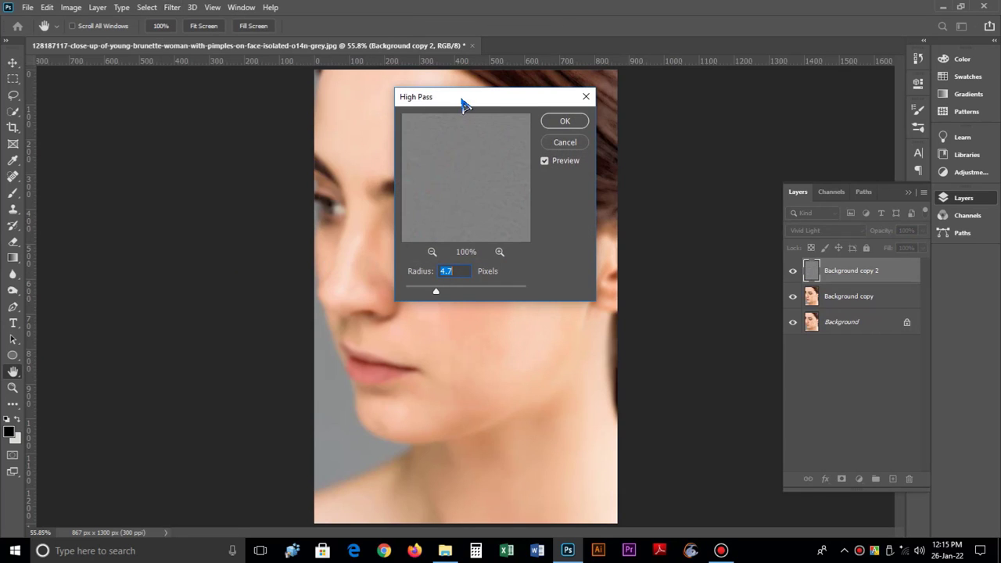
left_click_drag(461, 104, 691, 87)
left_click_drag(666, 275, 680, 278)
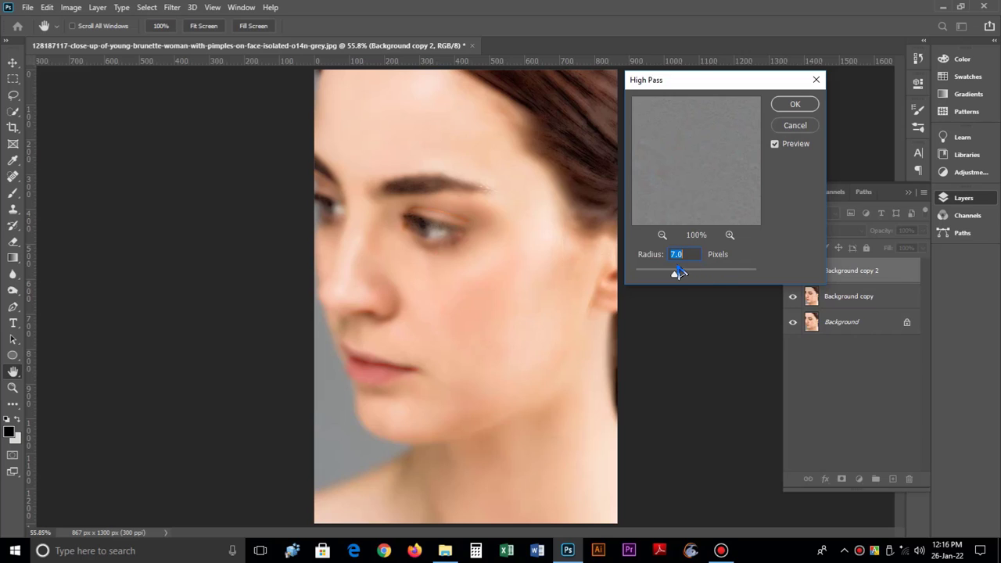
left_click(791, 110)
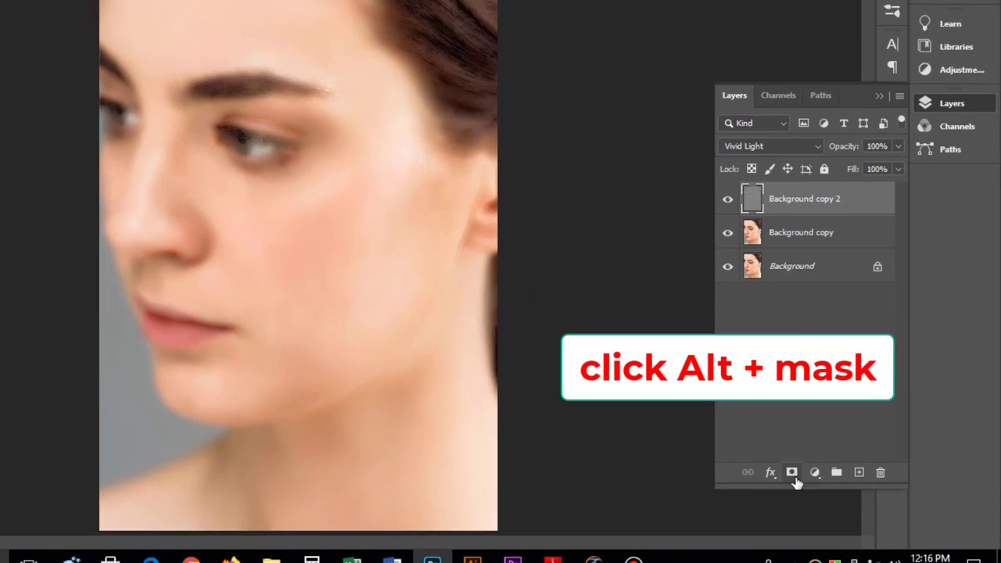
Step: Add a black layer mask to the High Pass layer and confirm white ffffff as foreground and black 000000 as background colour
left_click(841, 479, "alt")
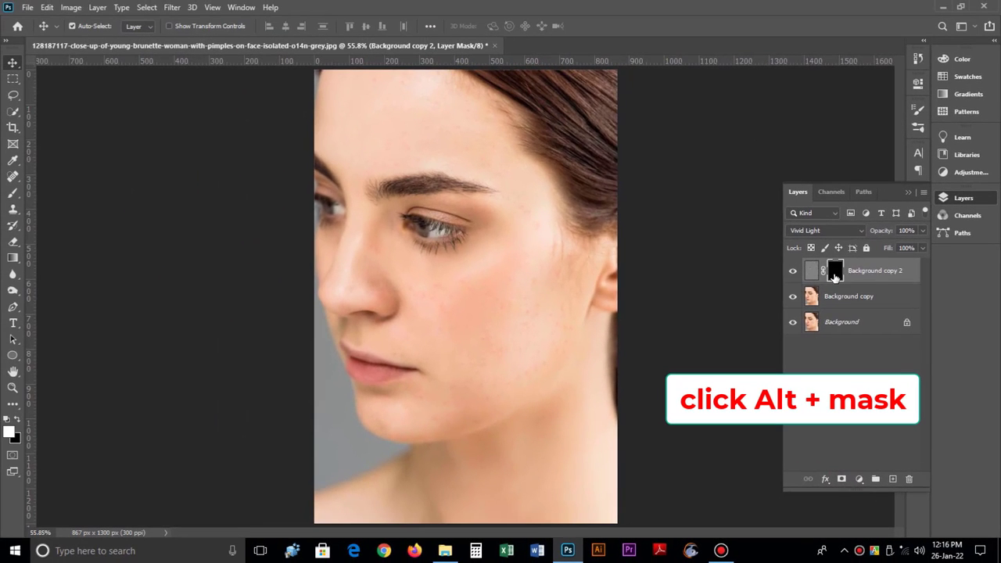
left_click(838, 274, "alt")
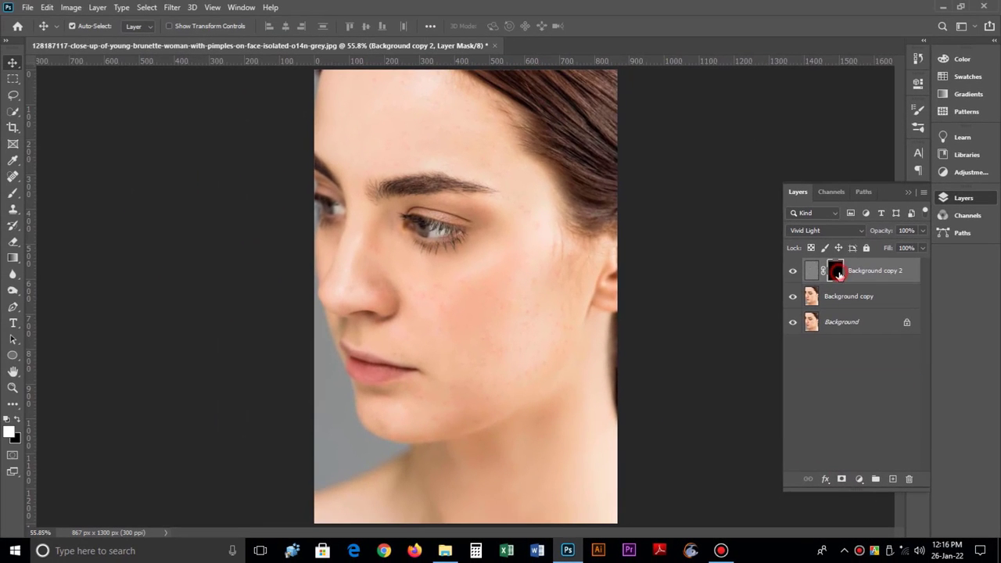
left_click(10, 434)
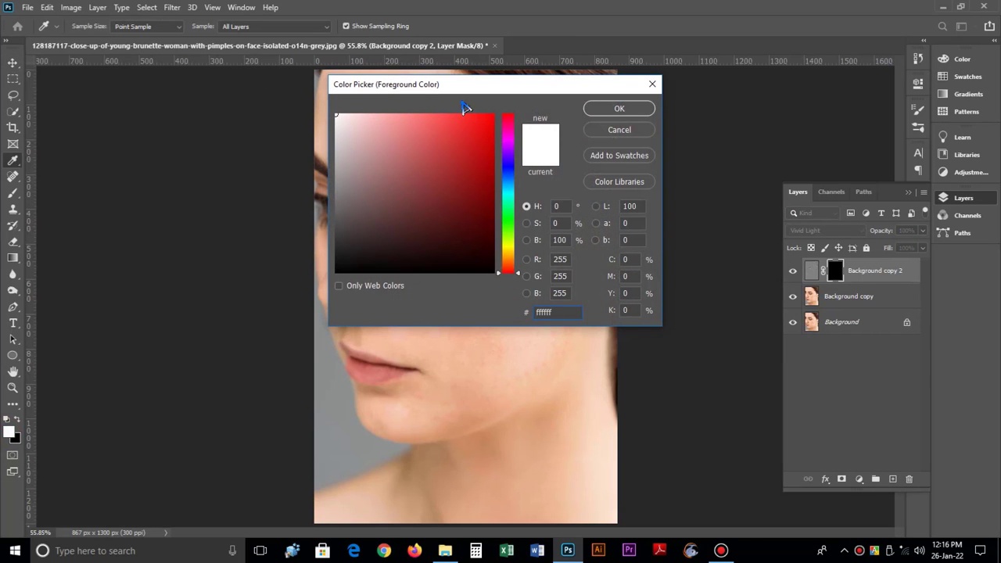
left_click(586, 111)
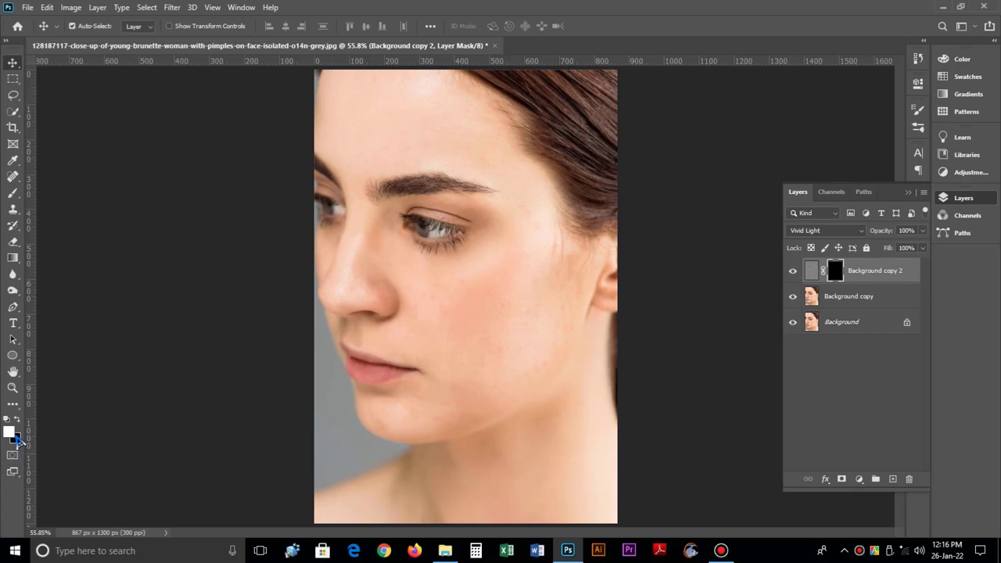
left_click(17, 440)
left_click_drag(401, 257, 272, 346)
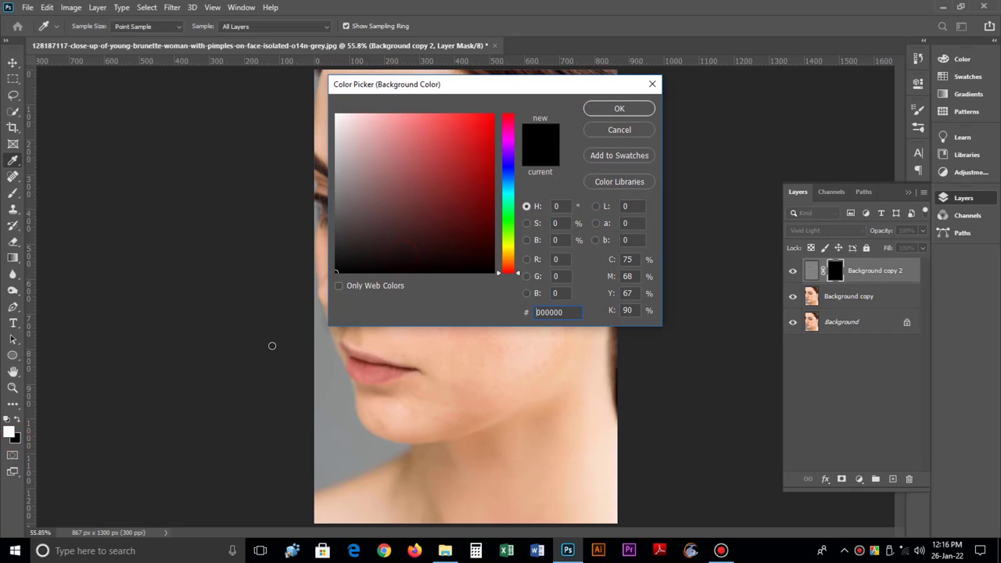
left_click(631, 111)
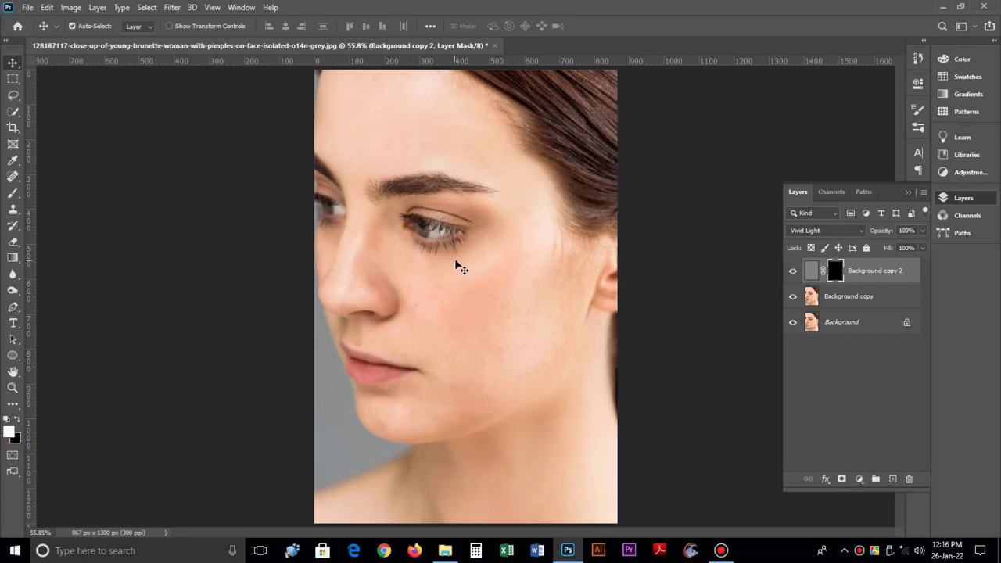
Step: Ready the Brush tool for painting on the layer mask with a 250 px tip at 0% hardness
left_click(14, 195)
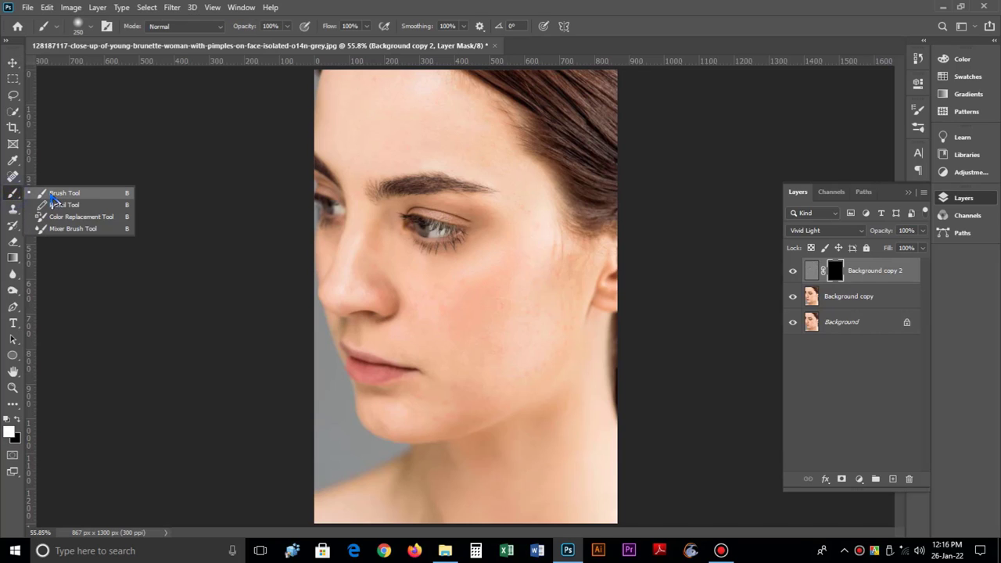
left_click(92, 195)
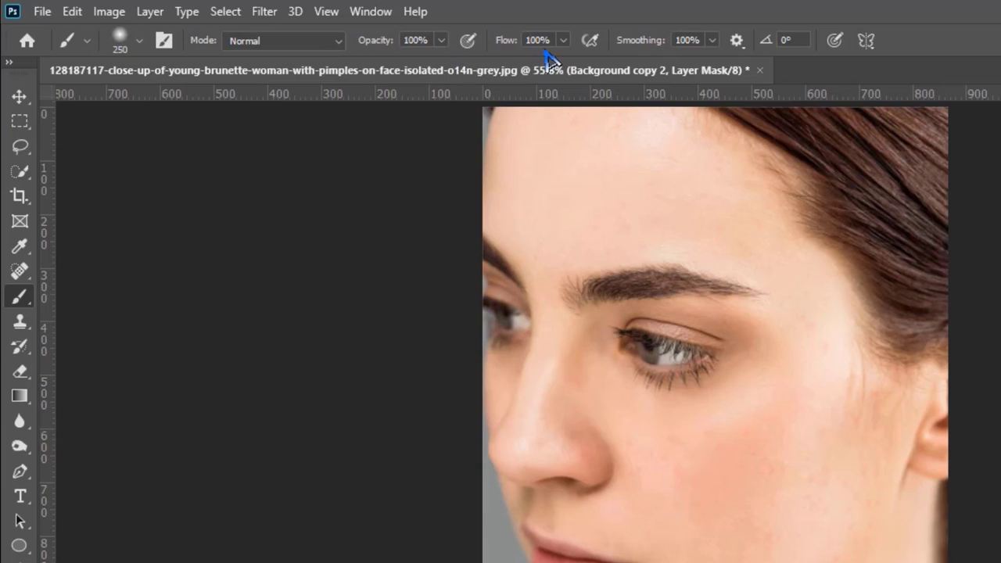
left_click(139, 42)
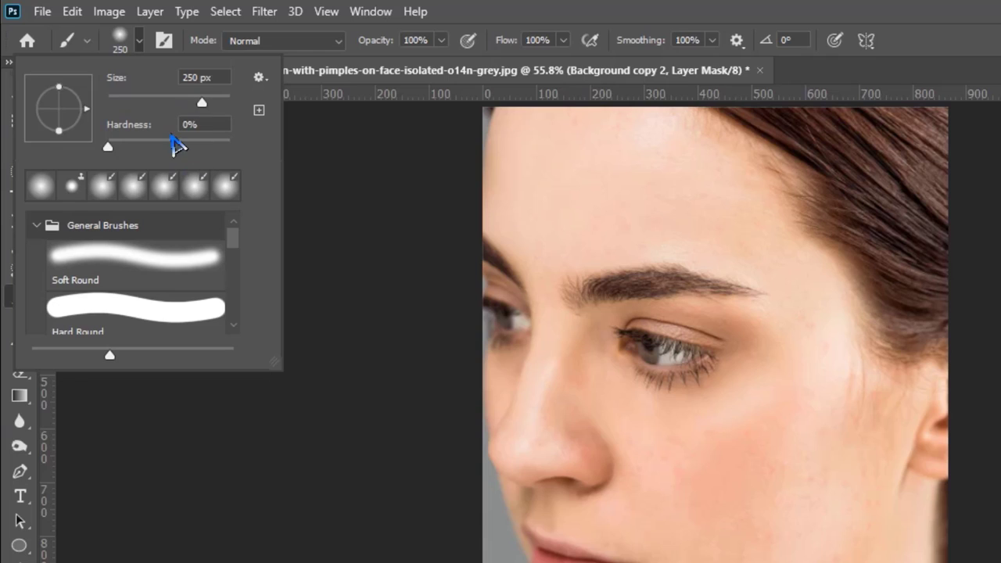
left_click(108, 147)
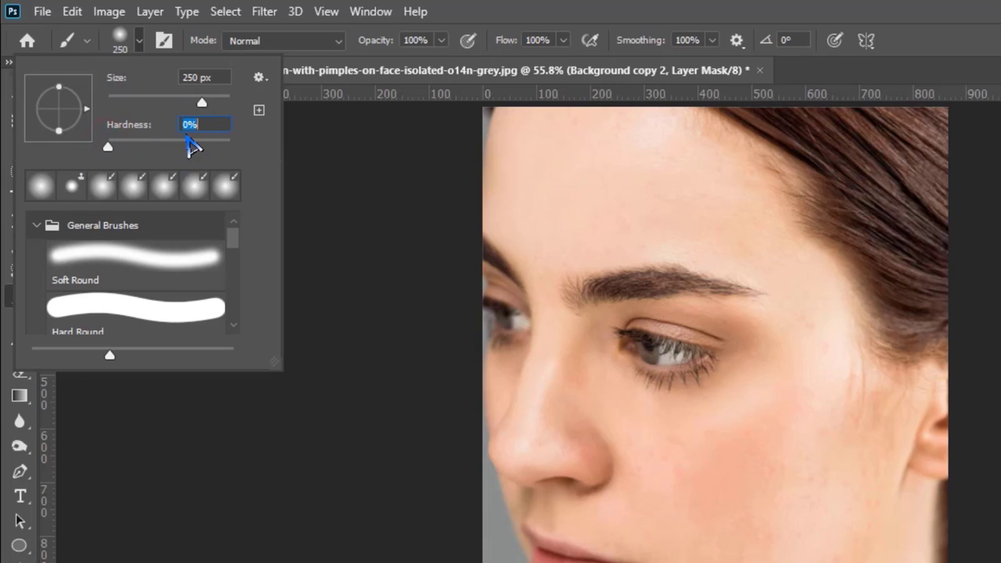
left_click(138, 45)
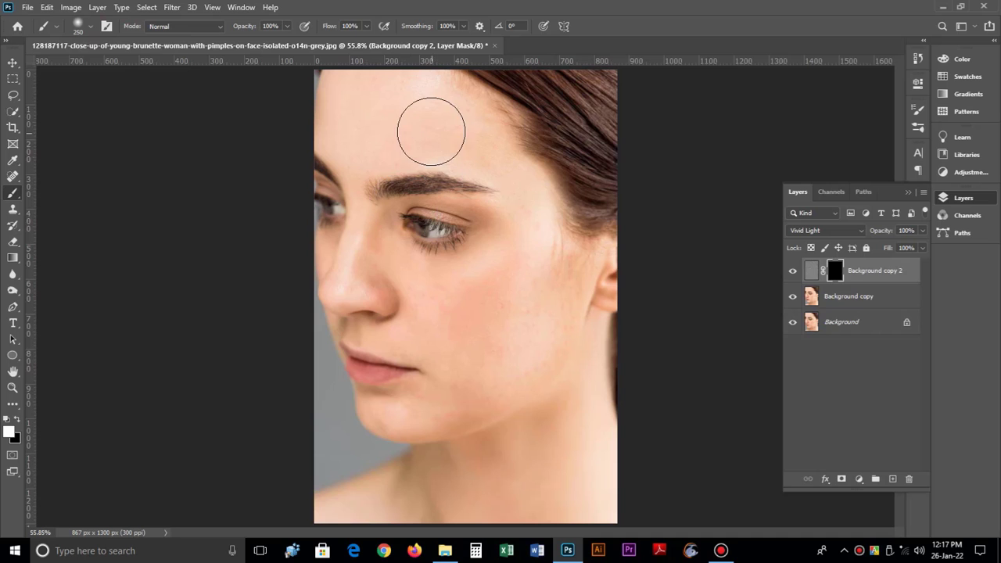
scroll(448, 286, "up", 3)
scroll(450, 287, "up", 2)
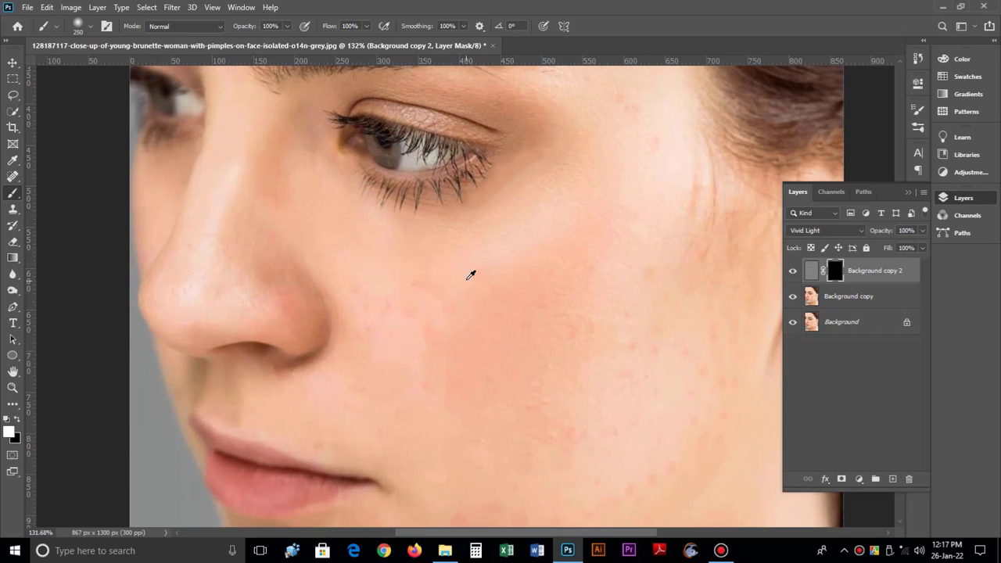
Step: Reduce the brush to 125 px and paint white on the layer mask over the upper middle of the forehead
mouse_move(449, 242)
left_mouse_down()
mouse_move(497, 344)
mouse_move(581, 393)
mouse_move(547, 391)
left_mouse_up()
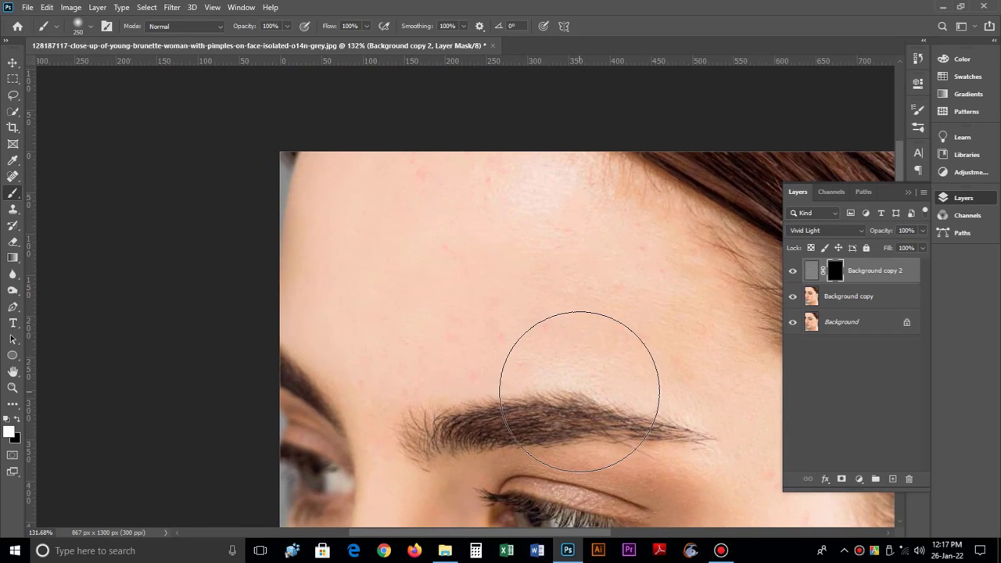
key("bracketleft")
key("bracketleft")
key("bracketleft")
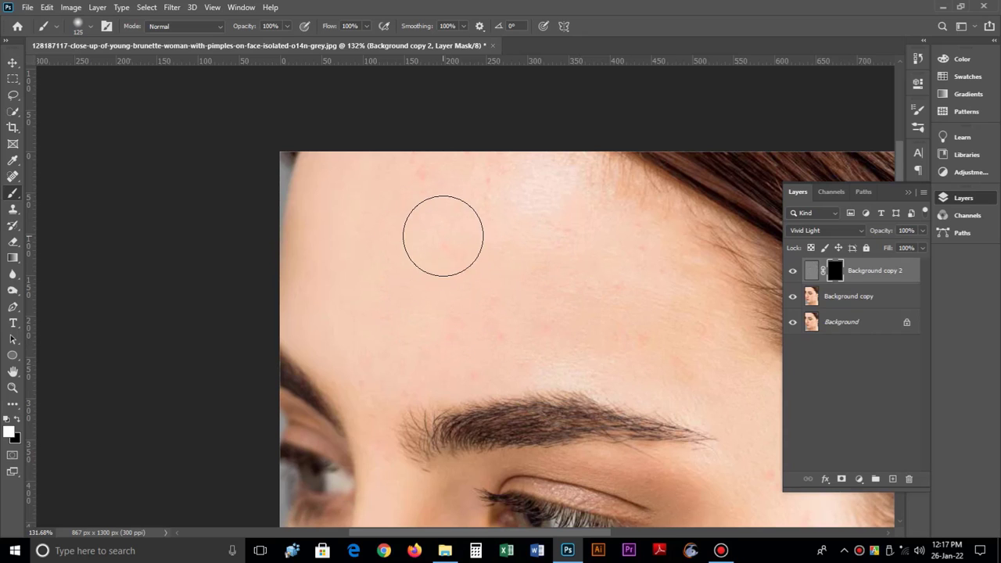
left_click(490, 198)
left_click(422, 187)
left_click(451, 208)
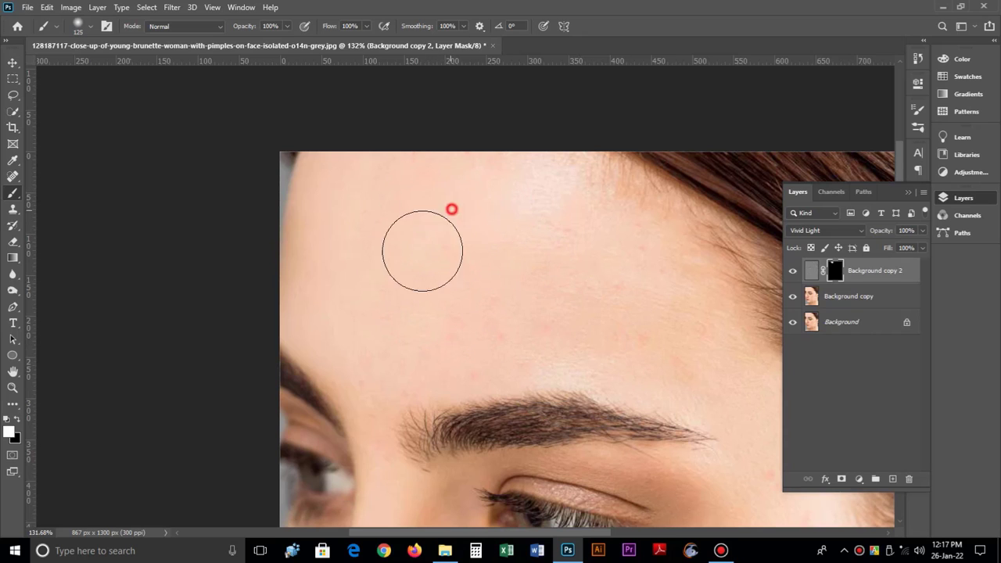
left_click(460, 250)
left_click(394, 193)
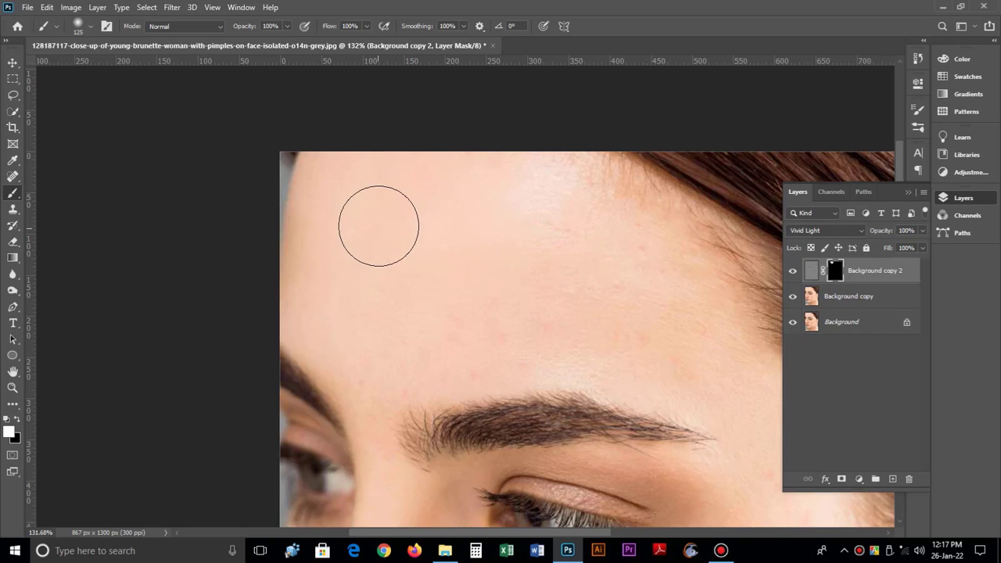
Step: Paint the mask white over the forehead's shiny highlight near the hairline to smooth the skin there
left_click(397, 291)
left_click(533, 212)
left_click(549, 206)
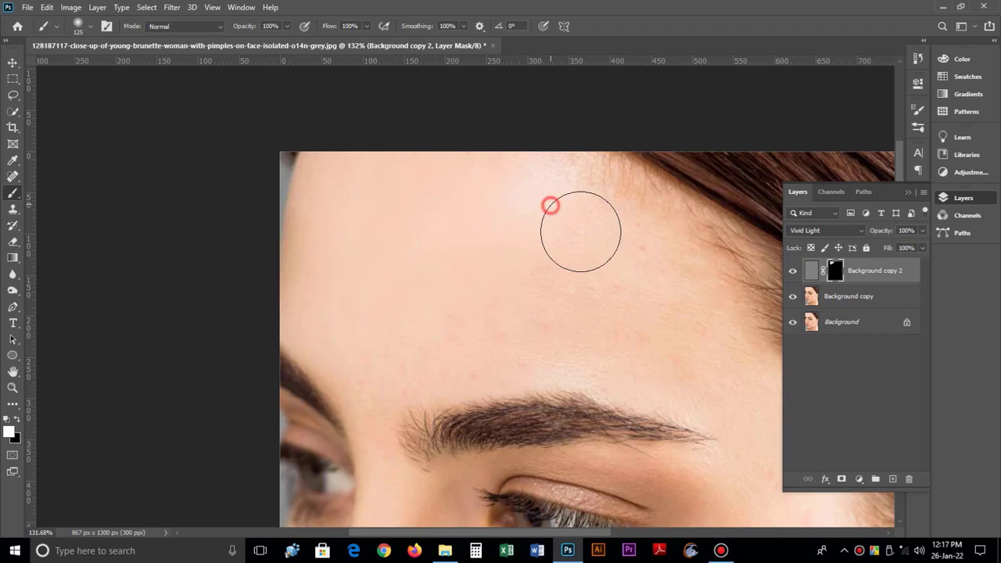
left_click(576, 198)
left_click(538, 183)
left_click(505, 183)
left_click(492, 175)
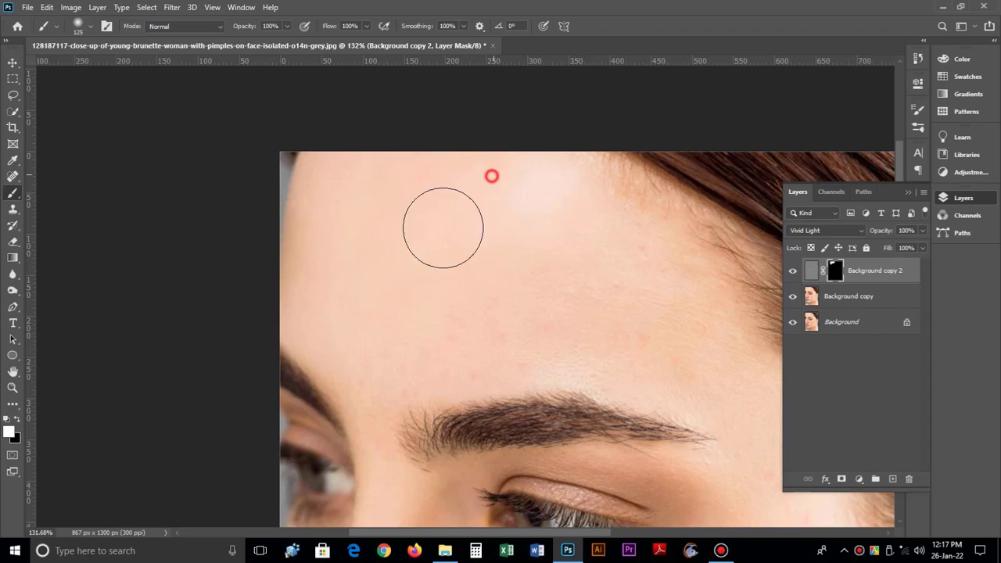
Step: Extend the white mask painting along the forehead's upper edge and down its far side toward the distant eyebrow
left_click(474, 181)
left_click(389, 184)
left_click(328, 195)
left_click(323, 223)
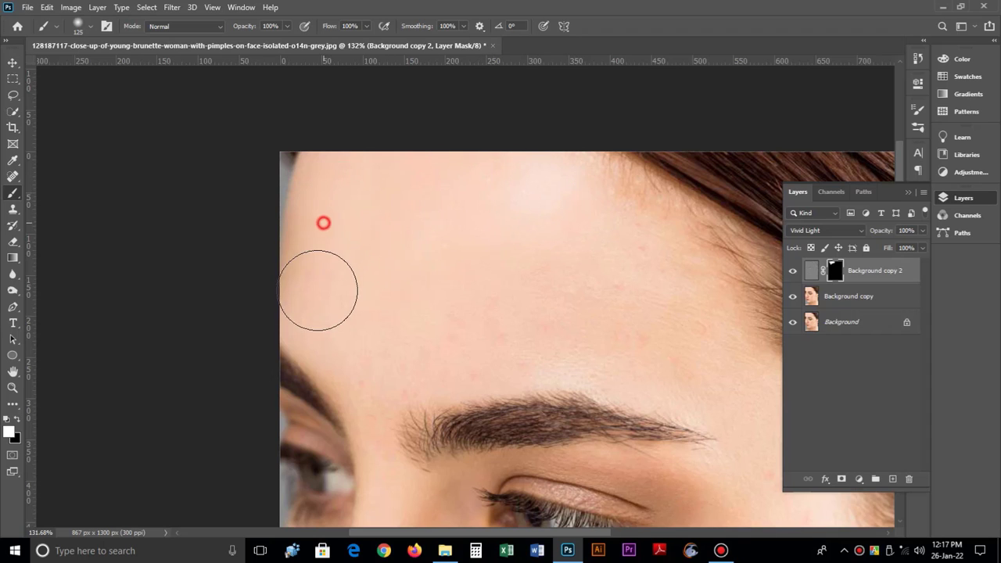
left_click(314, 288)
left_click(329, 300)
Step: Smooth the lower forehead between and above the eyebrows by painting white on the mask
left_click(367, 370)
left_click(433, 355)
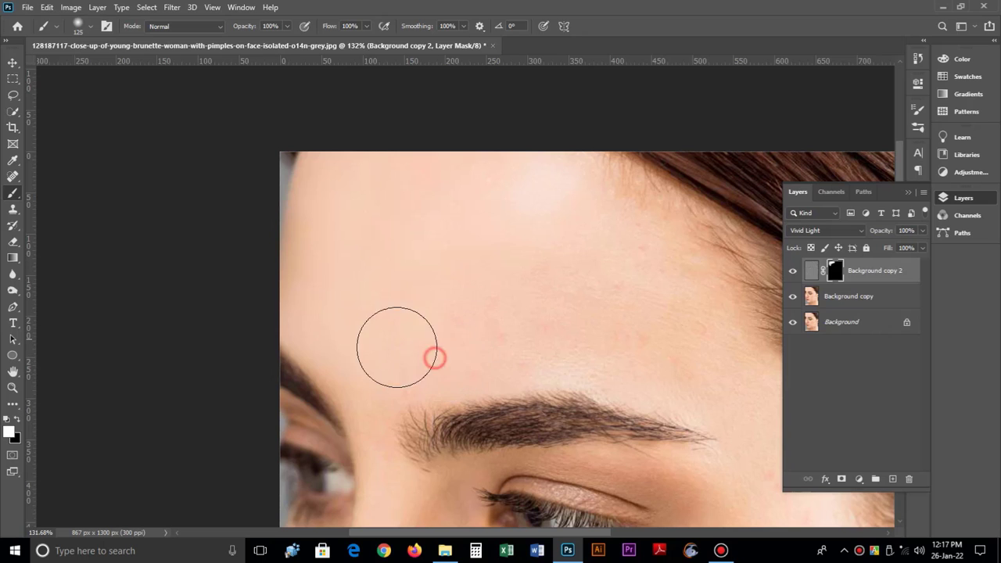
left_click(382, 348)
left_click(478, 357)
left_click(513, 351)
left_click(463, 330)
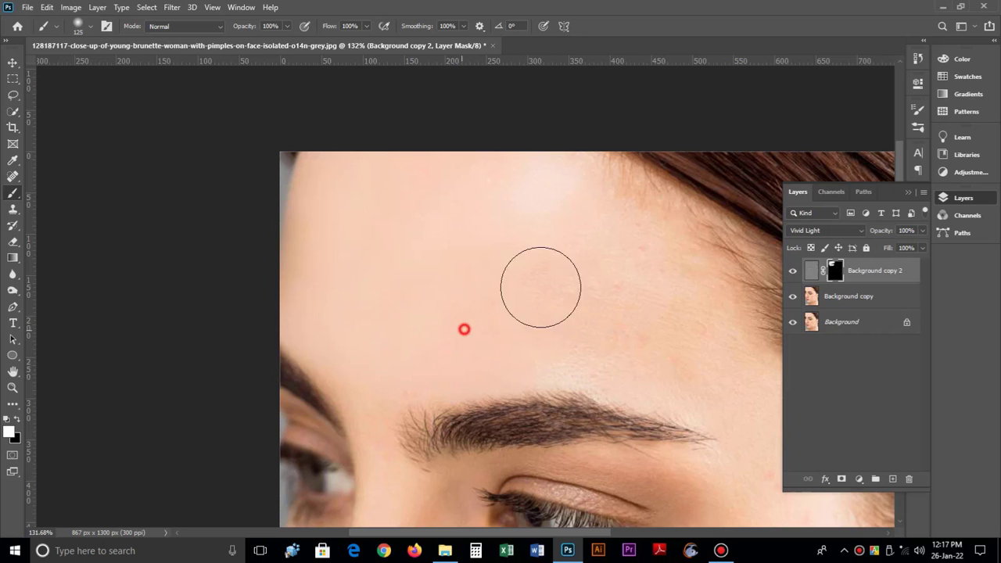
left_click(494, 324)
Step: Paint the mask white across the centre of the forehead and outward toward the hair and the near eyebrow's outer end
left_click(475, 268)
left_click(562, 302)
left_click(634, 242)
left_click(641, 259)
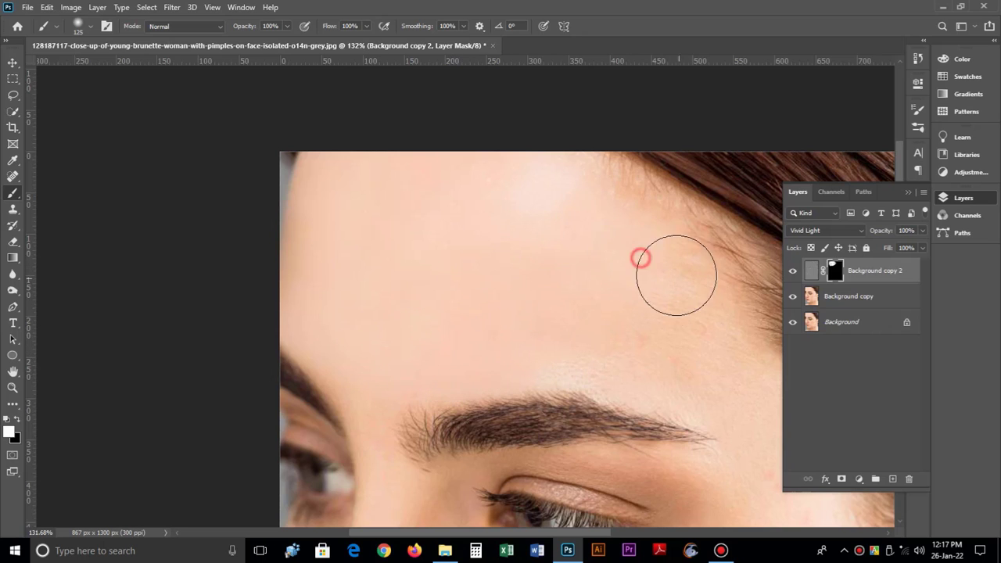
left_click(612, 352)
mouse_move(620, 351)
left_mouse_down()
mouse_move(359, 326)
mouse_move(367, 305)
left_mouse_up()
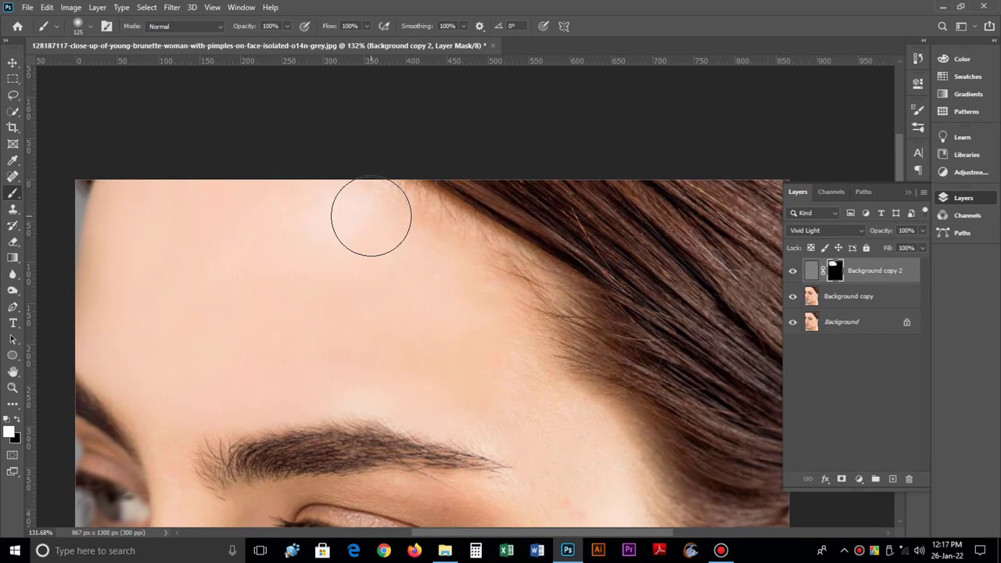
left_click(415, 232)
left_click(488, 305)
left_click(504, 388)
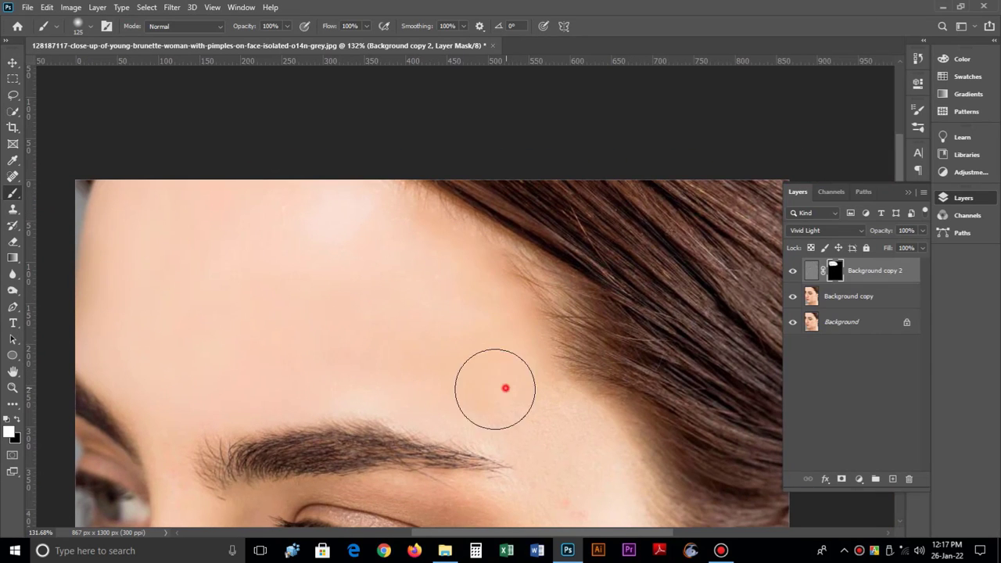
left_click(469, 336)
Step: Reduce the brush to 45 px and paint white on the mask along the hairline down to the temple
key("bracketleft")
key("bracketleft")
key("bracketleft")
key("bracketleft")
key("bracketleft")
key("bracketleft")
key("bracketleft")
key("bracketleft")
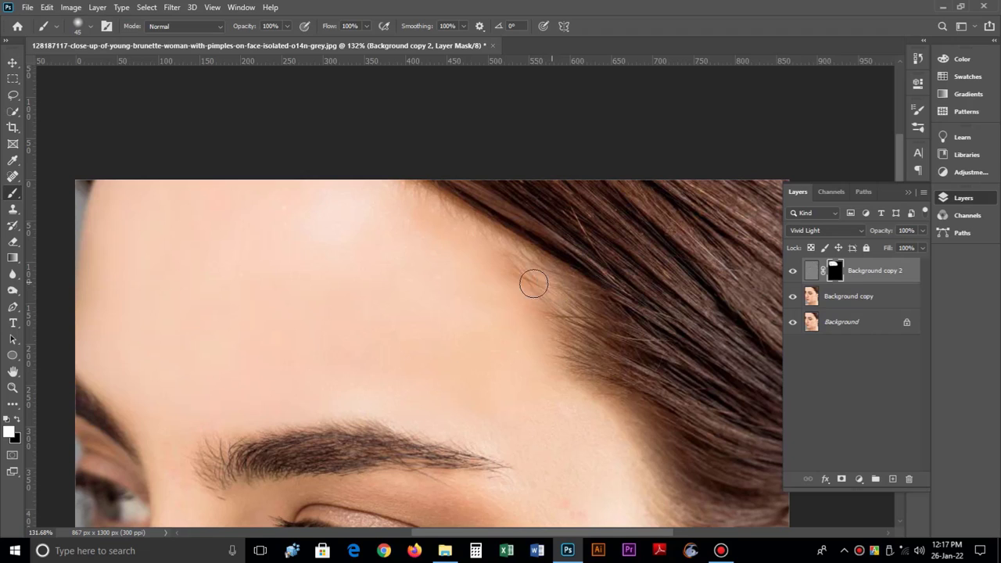
left_click(551, 288)
left_click(504, 254)
left_click(538, 352)
mouse_move(537, 386)
left_mouse_down()
mouse_move(484, 418)
mouse_move(379, 306)
mouse_move(351, 308)
mouse_move(477, 341)
mouse_move(315, 267)
left_mouse_up()
left_click(465, 334)
left_click(351, 309)
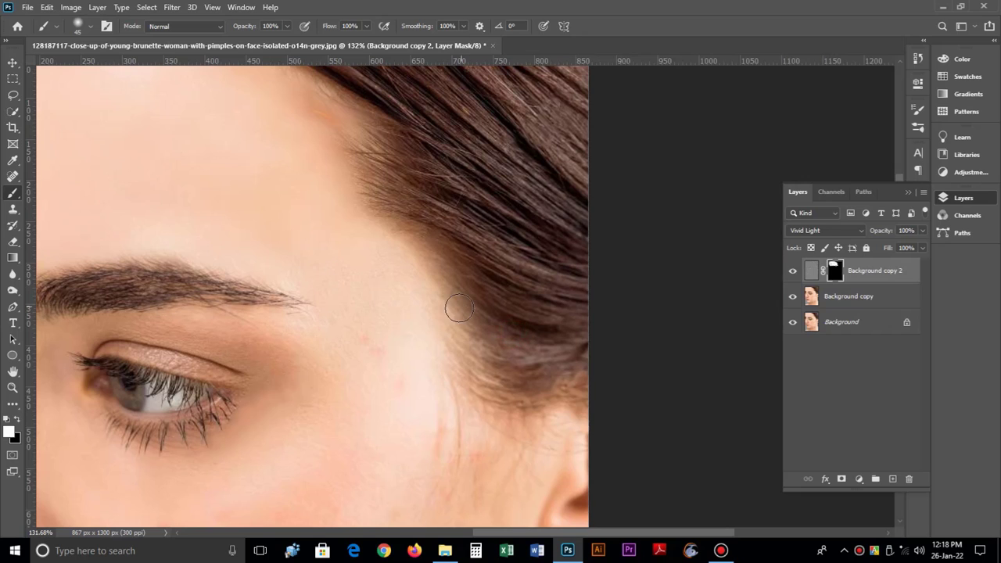
Step: Enlarge the brush to 90 px and smooth the temple skin beside the outer ends of the eyebrow and eye
key("bracketright")
key("bracketright")
key("bracketright")
key("bracketright")
key("bracketright")
left_click(396, 329)
left_click(370, 339)
left_click(352, 335)
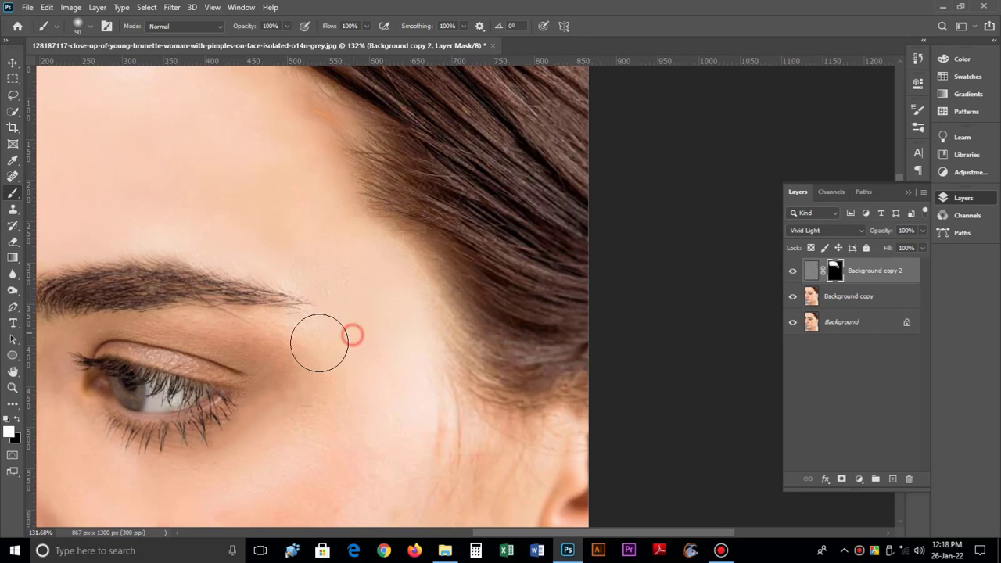
left_click(326, 351)
Step: Paint the mask white from the skin between the eye and hairline down across the upper cheek
mouse_move(357, 418)
left_mouse_down()
mouse_move(406, 290)
mouse_move(384, 221)
mouse_move(355, 195)
left_mouse_up()
left_click(375, 310)
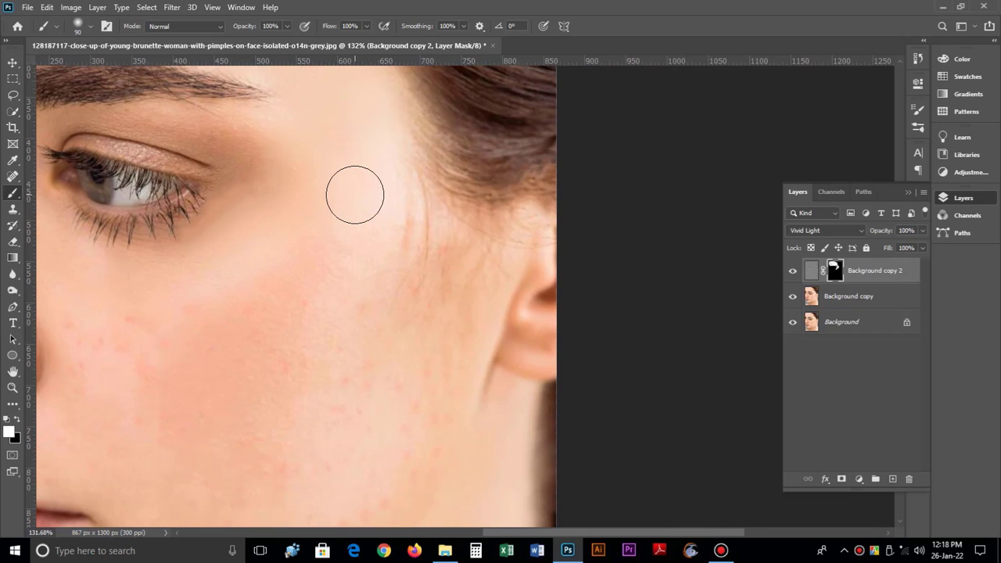
left_click(380, 177)
left_click(386, 243)
left_click(351, 247)
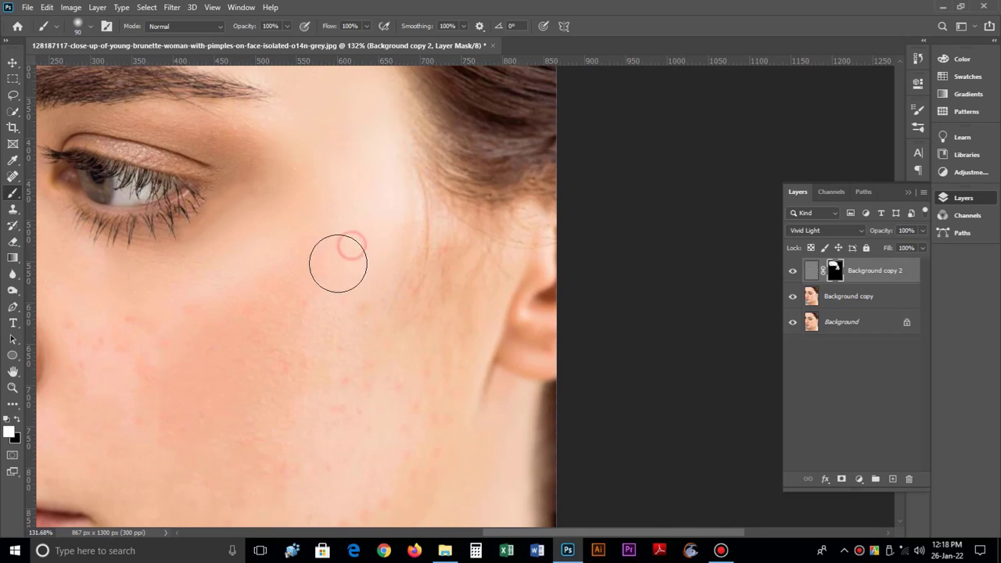
left_click(271, 315)
left_click(195, 326)
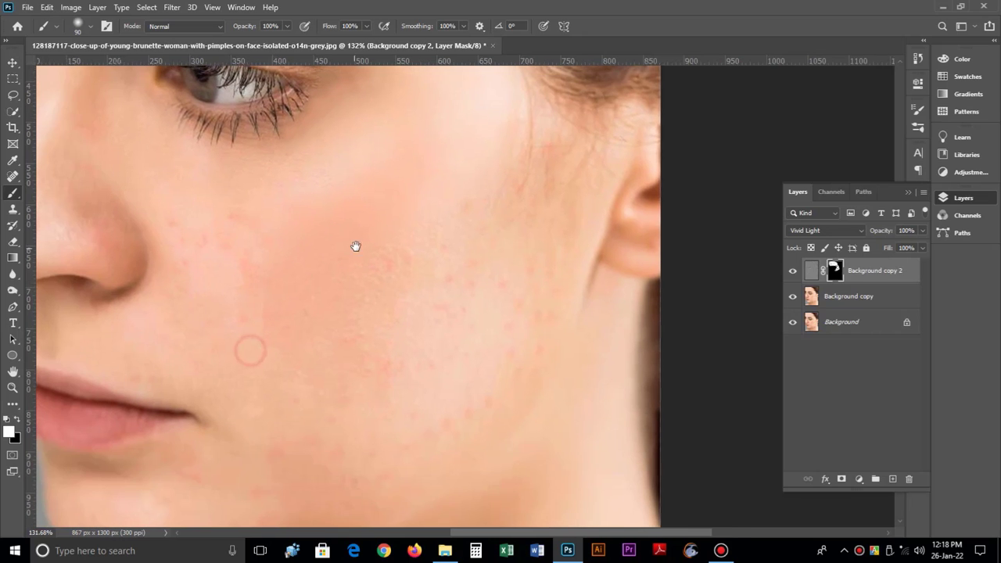
Step: Smooth the blemished skin beside the nose and inner cheek, using a 60 px brush close to the nose
left_click_drag(235, 344, 352, 246)
left_click(243, 232)
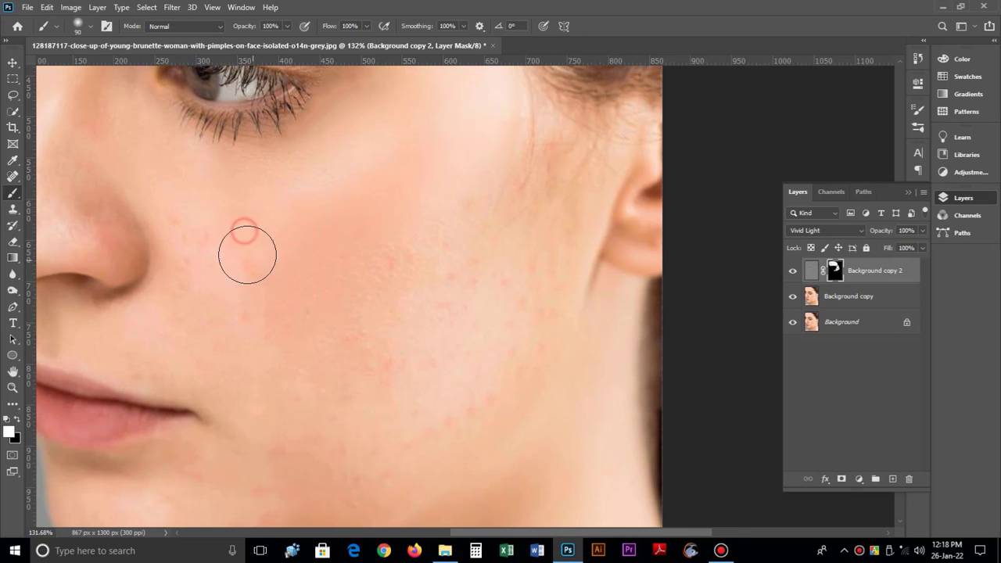
left_click(185, 226)
mouse_move(308, 315)
left_mouse_down()
mouse_move(229, 314)
mouse_move(361, 317)
left_mouse_up()
left_click(223, 293)
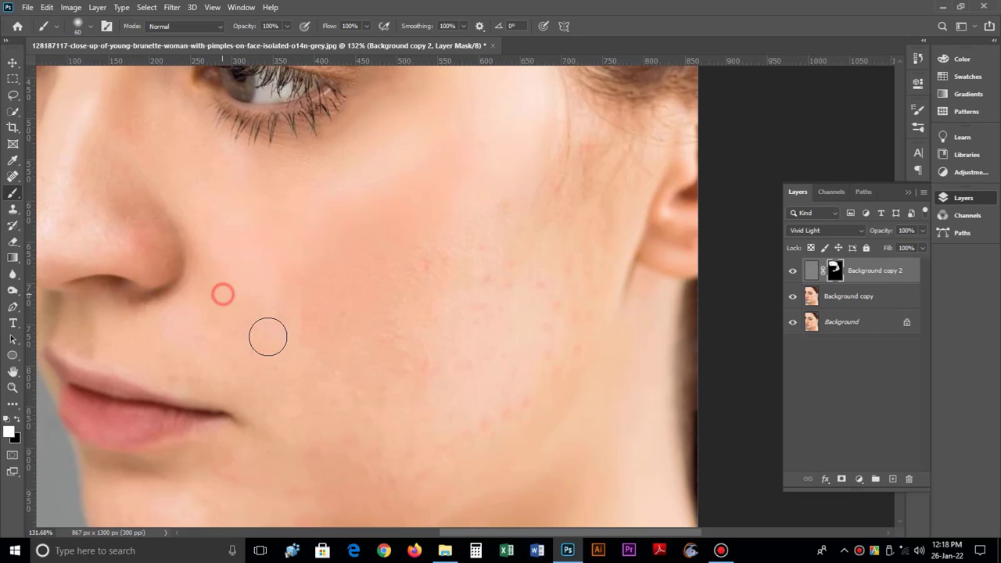
left_click(283, 271)
Step: Paint white on the mask over the middle of the cheek with a 90 px brush
left_click(342, 279)
left_click(395, 278)
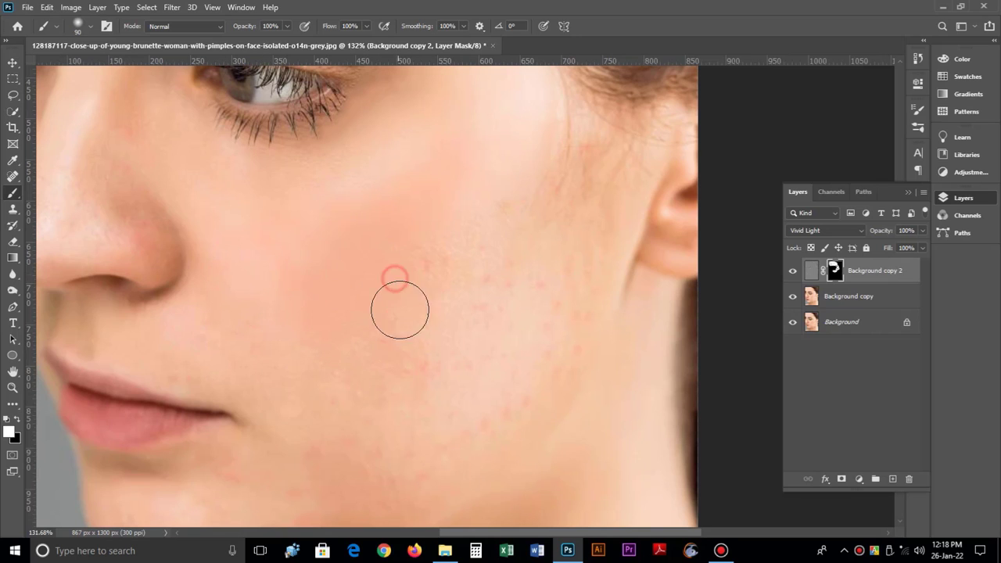
left_click(449, 239)
left_click(414, 370)
left_click(349, 375)
left_click(287, 334)
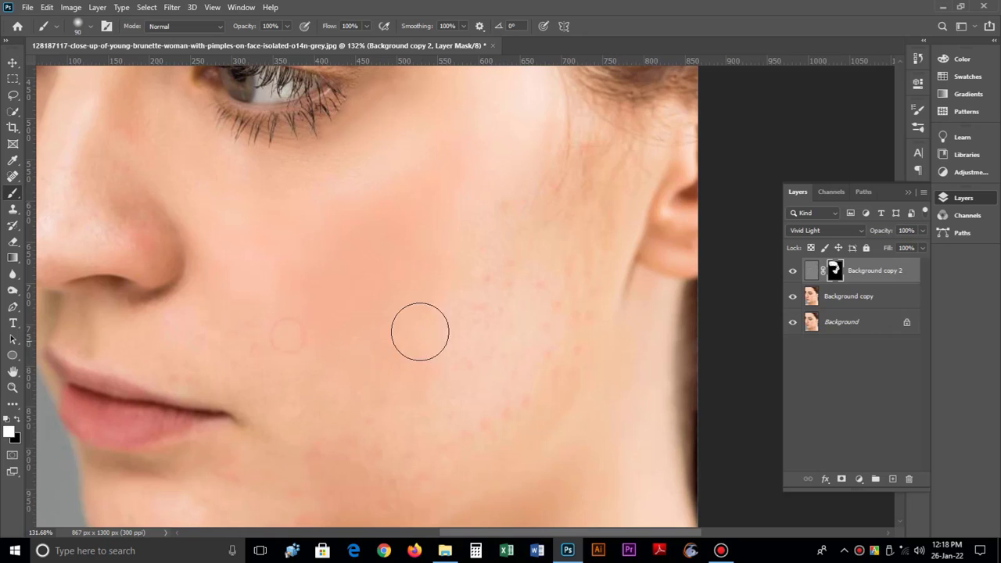
Step: Smooth the skin in front of the ear, below the sideburn hair, by painting white on the mask
left_click_drag(420, 331, 245, 393)
left_click(318, 334)
left_click(357, 258)
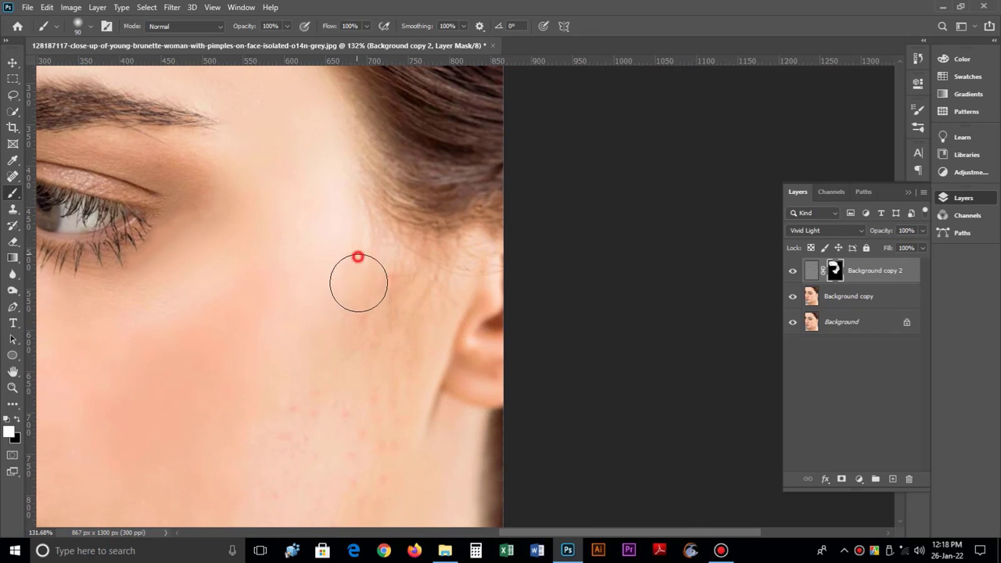
left_click(380, 288)
left_click(337, 264)
mouse_move(337, 263)
left_mouse_down()
mouse_move(362, 250)
mouse_move(373, 267)
left_mouse_up()
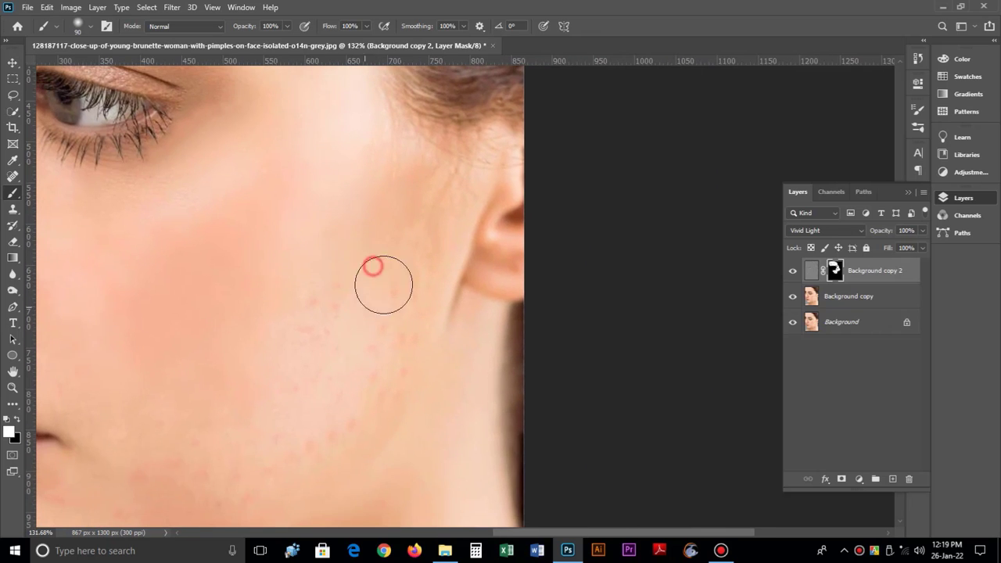
Step: Paint the mask white over the outer cheek's red spots, from below the ear down toward the jaw
left_click(396, 326)
left_click(352, 292)
left_click(308, 351)
left_click_drag(359, 380, 406, 275)
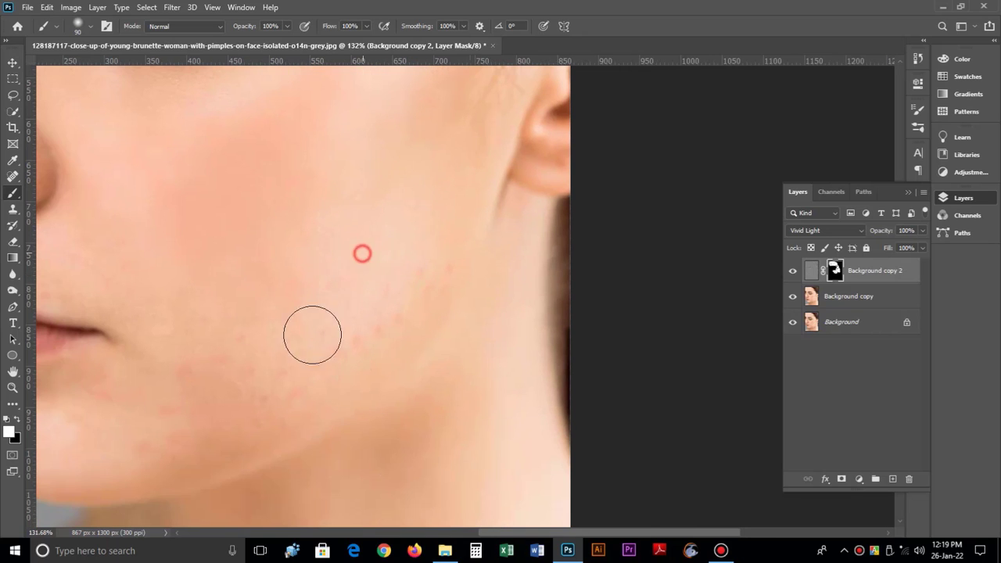
left_click(293, 286)
left_click(410, 289)
left_click(366, 335)
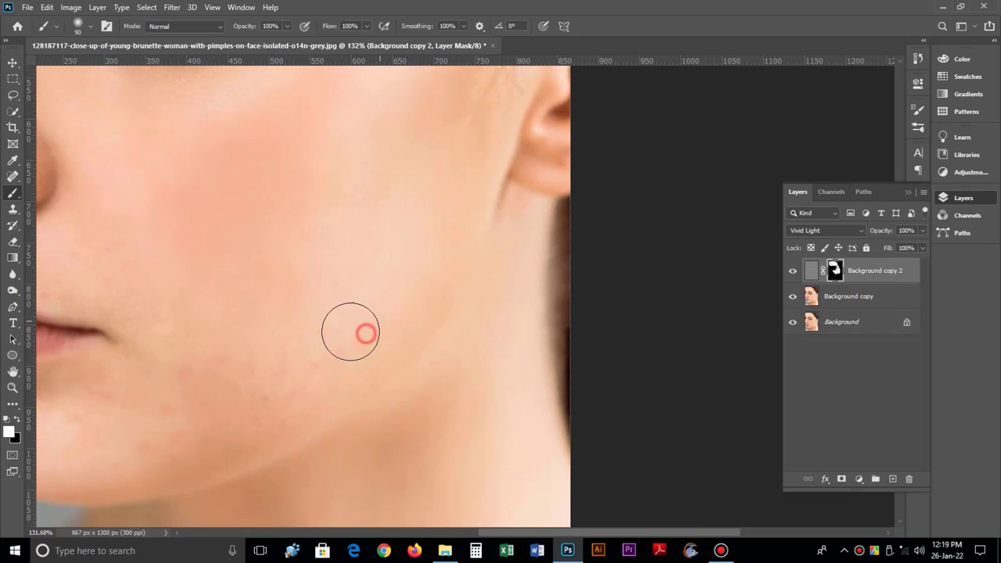
left_click(389, 300)
Step: Smooth the lower cheek and the skin beside the corner of the mouth by painting white on the mask
left_click_drag(331, 317, 554, 217)
left_click(464, 382)
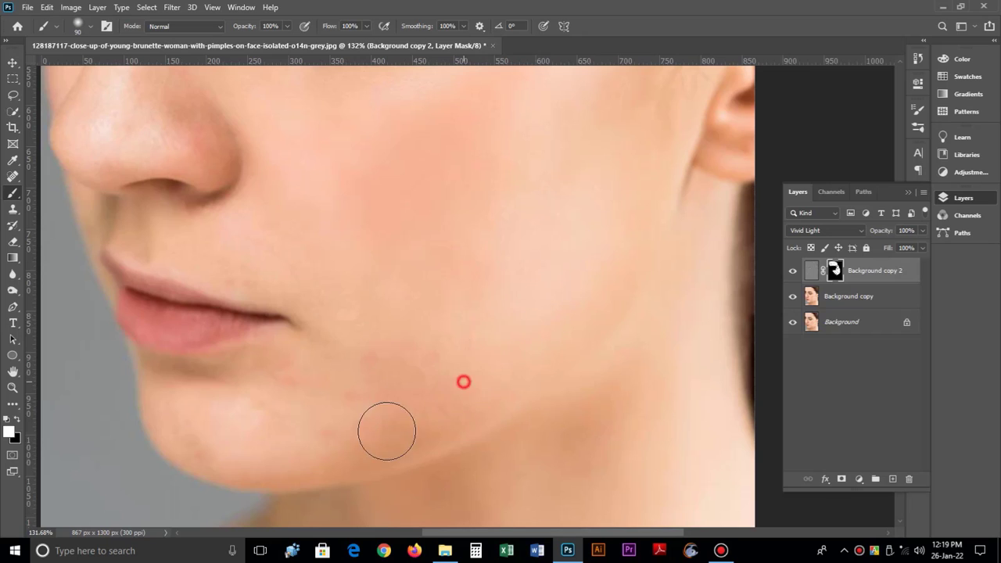
left_click(402, 351)
left_click(424, 336)
left_click(356, 303)
left_click(442, 276)
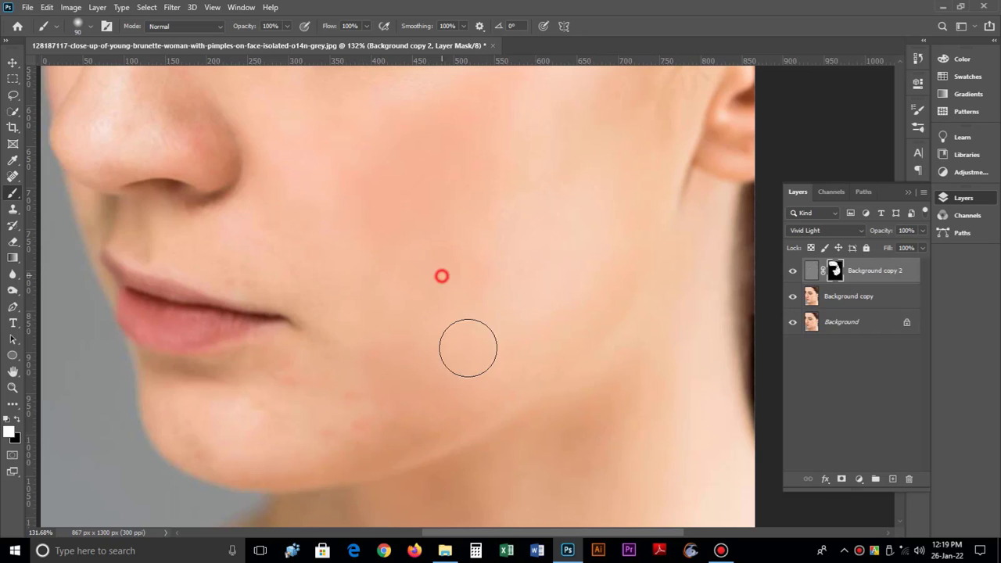
left_click(417, 255)
Step: Paint white on the mask along the jawline toward the chin and reduce the brush to 45 px for finer areas
left_click_drag(425, 402, 518, 277)
left_click(597, 258)
left_click(545, 290)
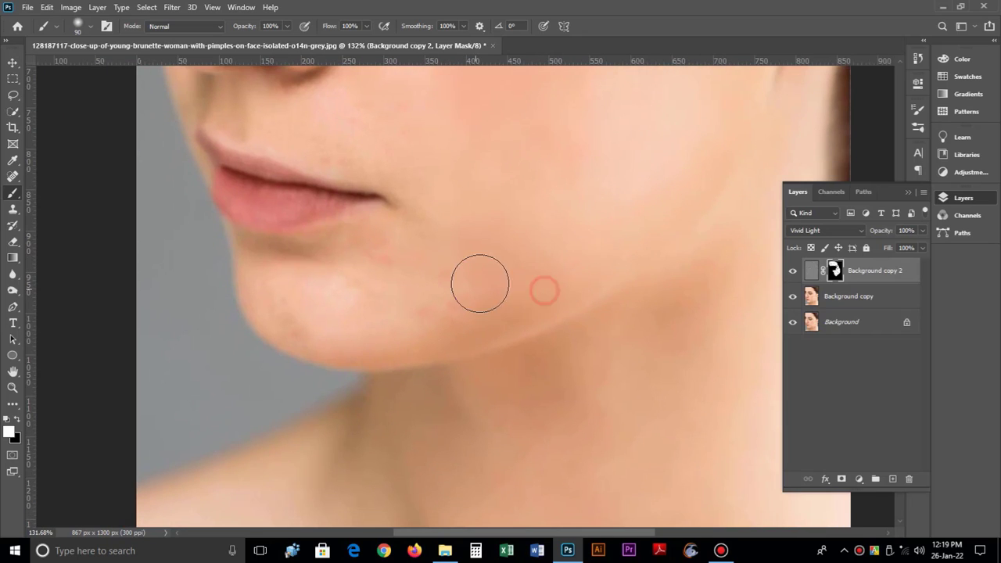
left_click(445, 283)
left_click(422, 320)
key("bracketleft")
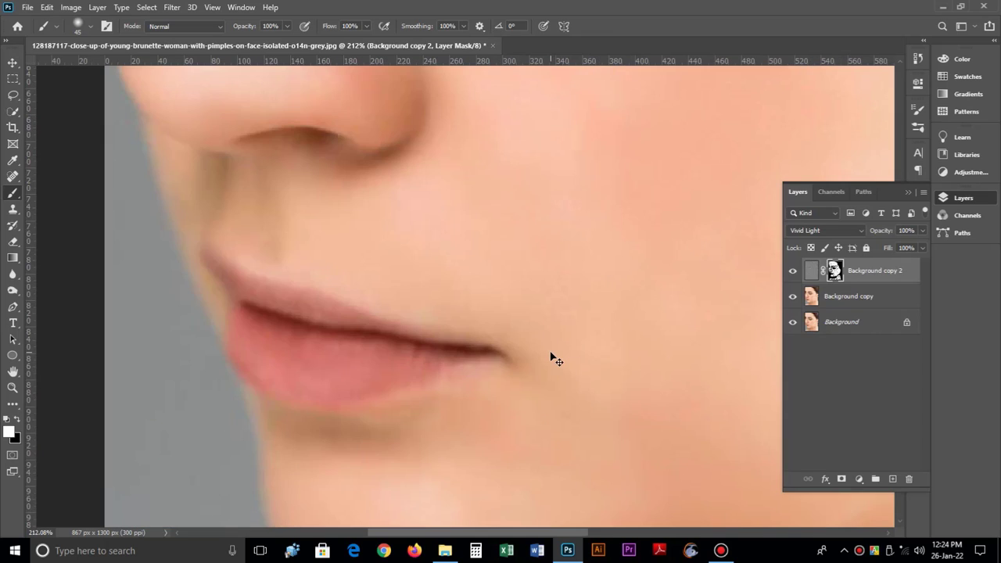
Step: View the whole portrait and compare it with the Background copy 2 layer hidden and shown
key("ctrl+0")
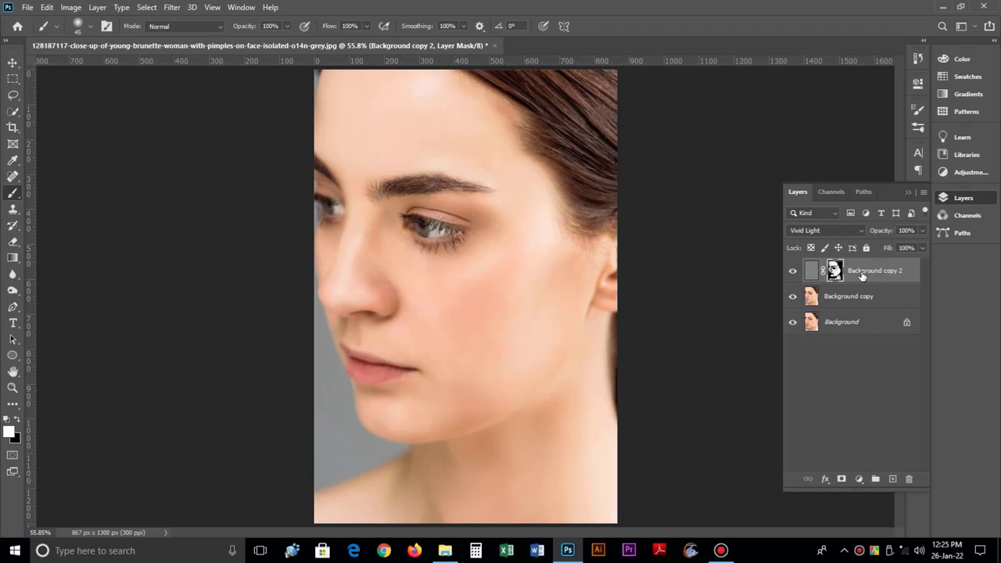
left_click(791, 272)
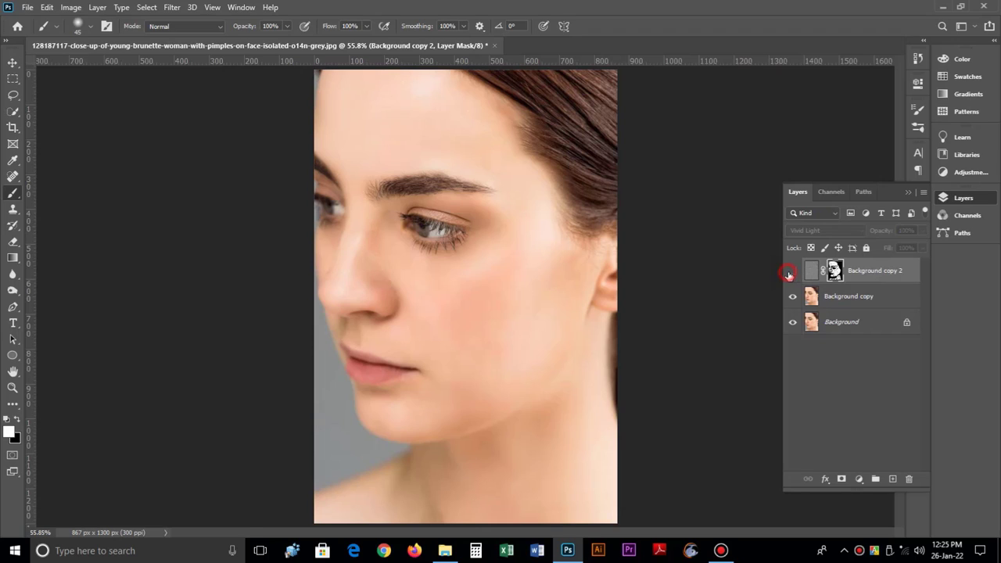
left_click(792, 273)
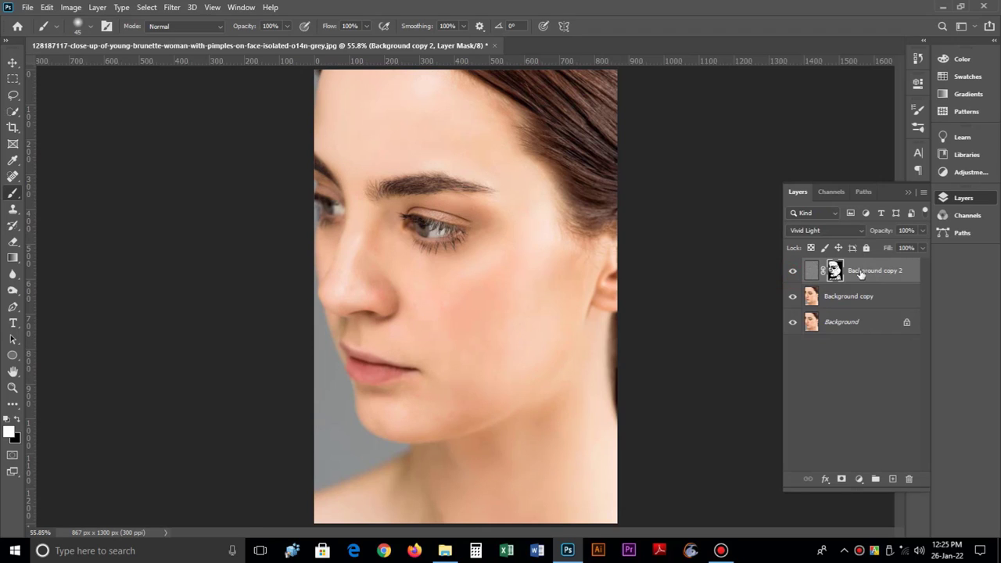
Step: Apply a Gaussian Blur with a 1.2 px radius to the image of Background copy 2, not its mask
left_click(812, 272)
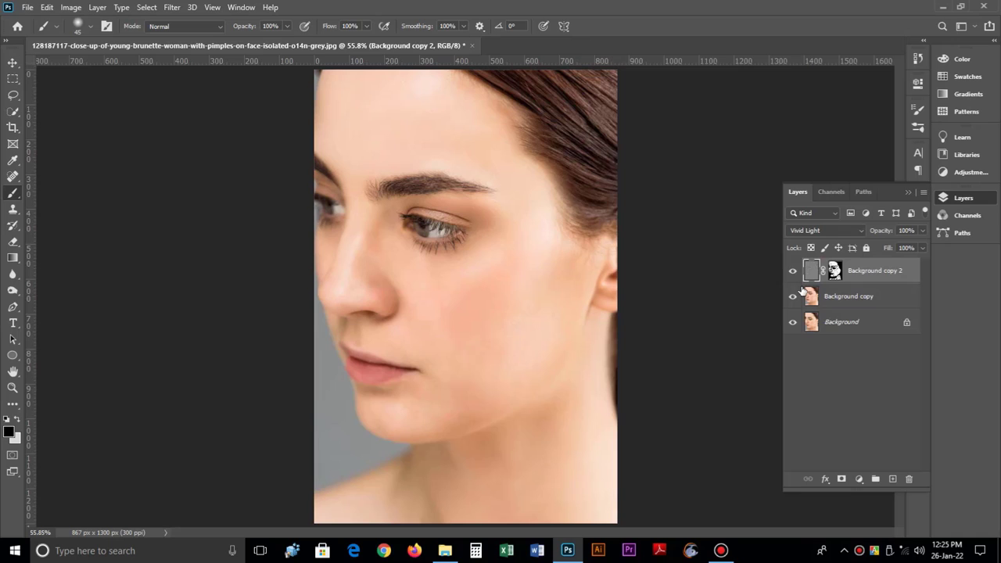
left_click(172, 9)
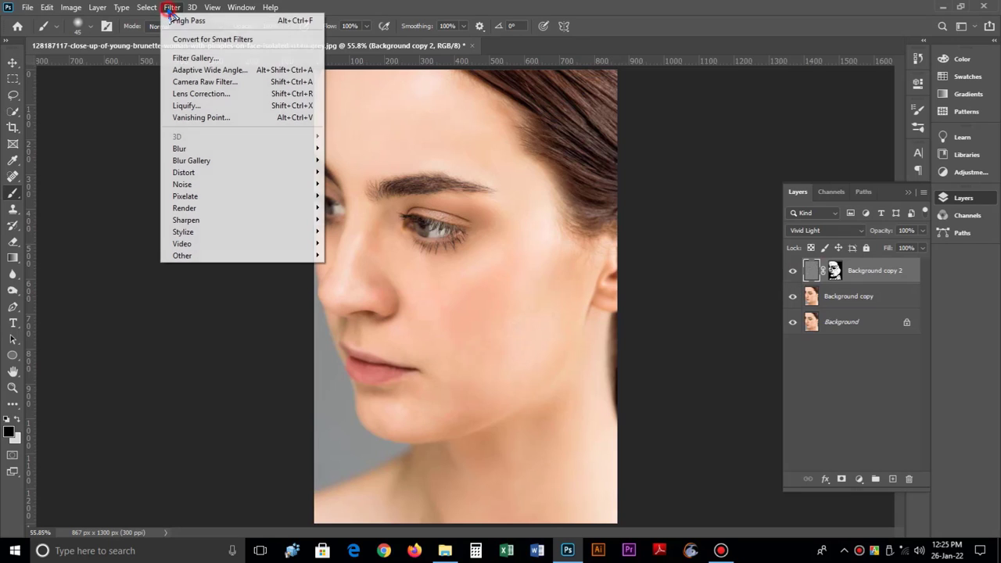
left_click(211, 148)
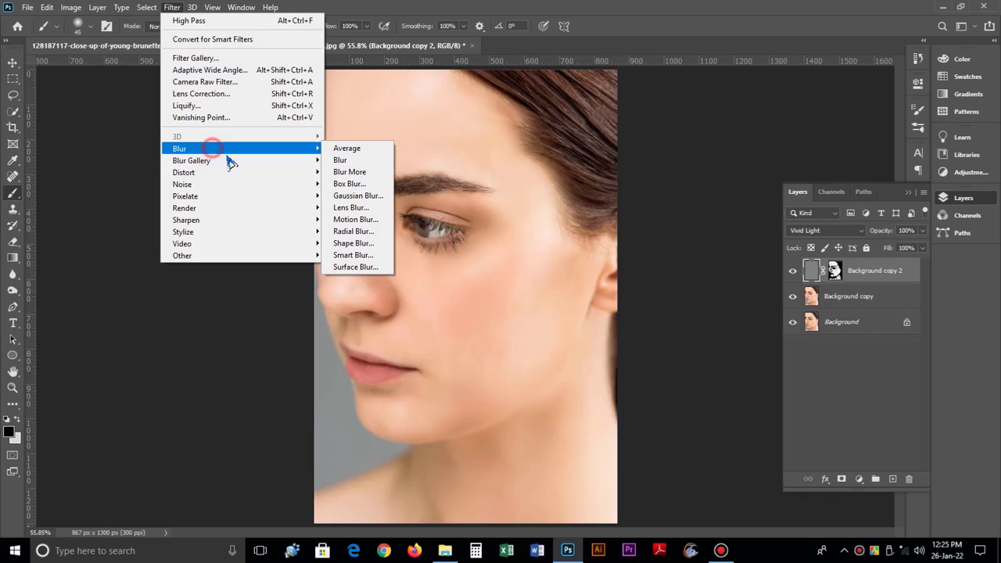
left_click(376, 200)
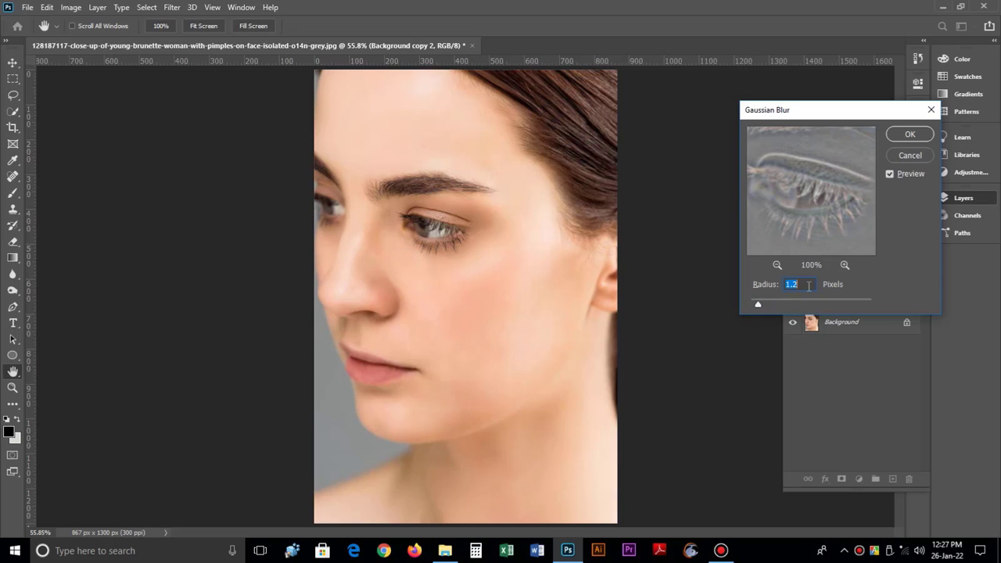
left_click(908, 134)
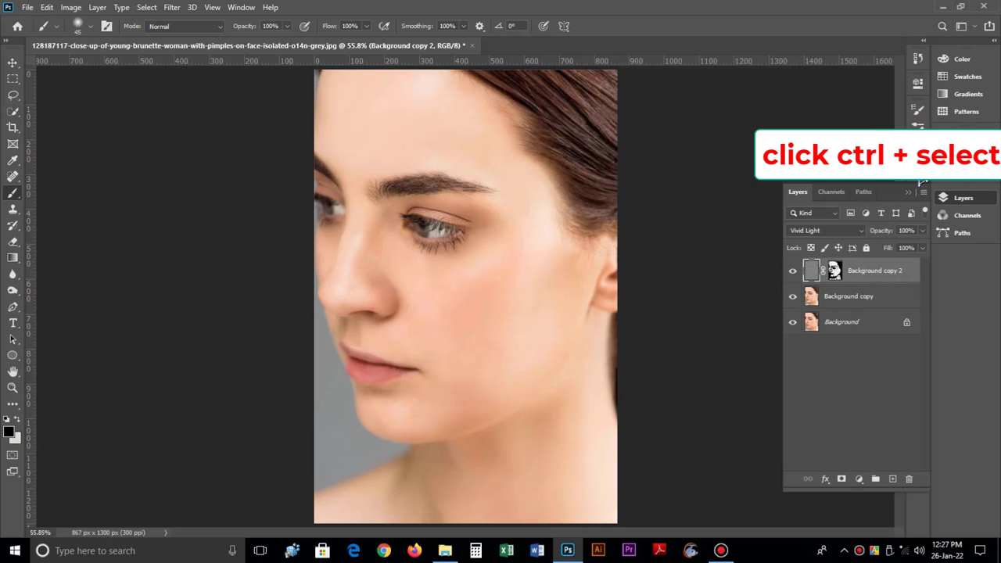
Step: Merge the Background copy 2 layer with the Background copy layer
left_click(873, 299, "ctrl")
right_click(872, 299)
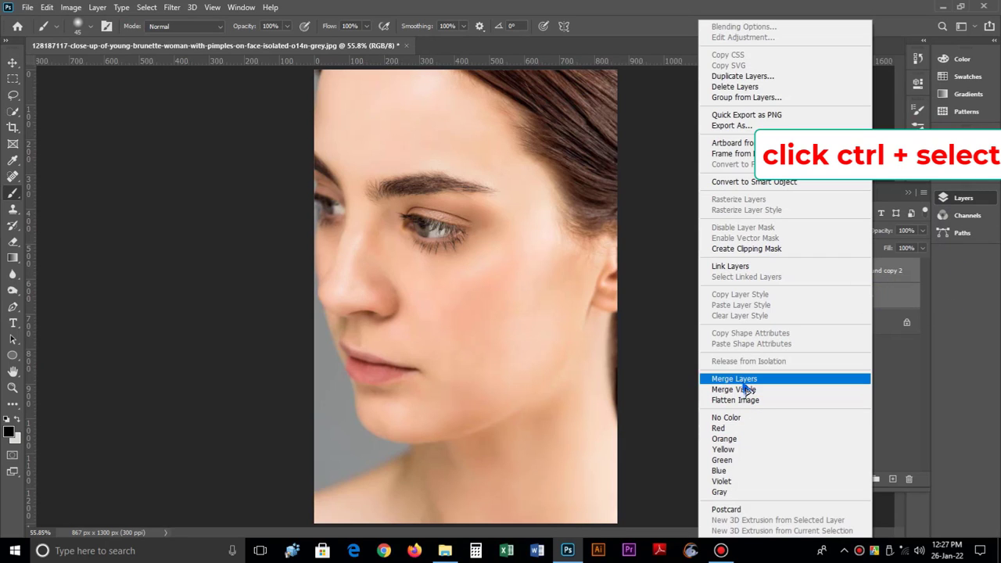
left_click(742, 380)
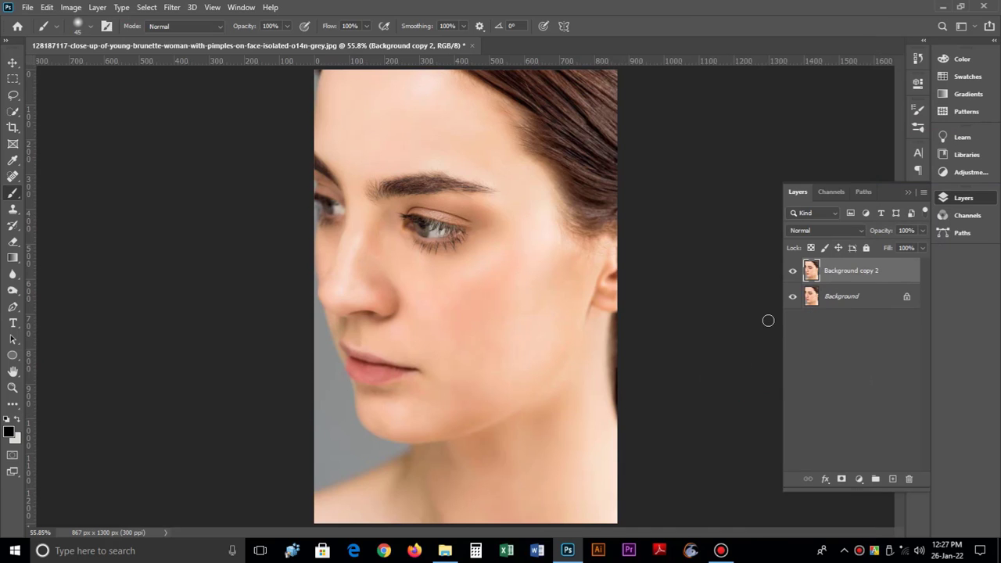
Step: Start a Pen tool path around the lips, tracing the lower lip's edge to the corner of the mouth
scroll(358, 369, "up", 14)
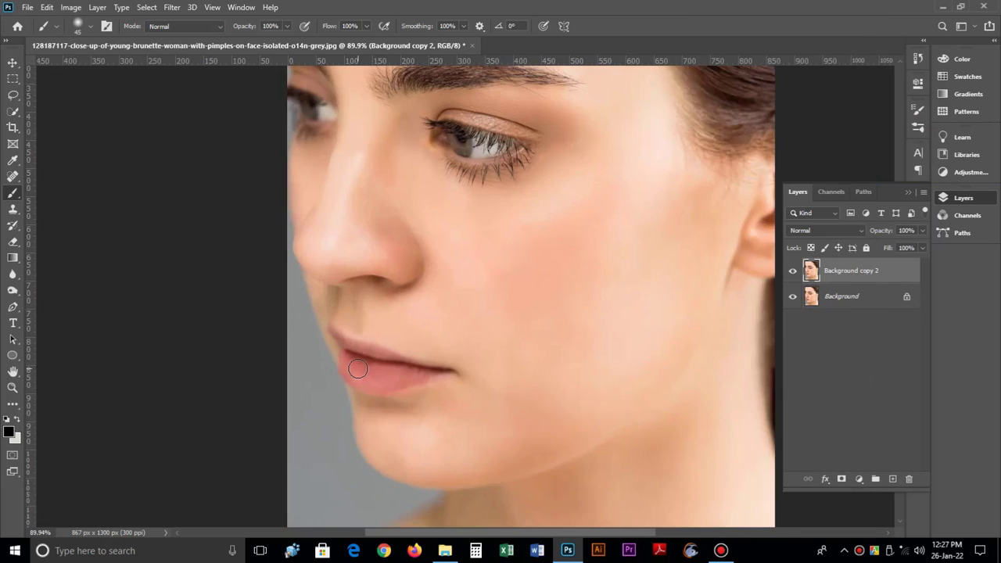
left_click_drag(358, 369, 525, 315)
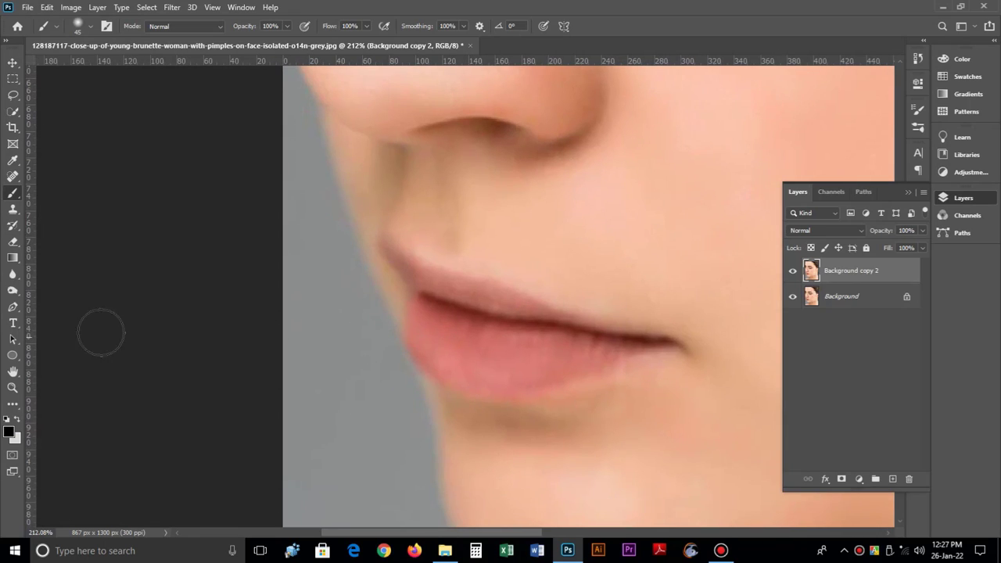
left_click(12, 307)
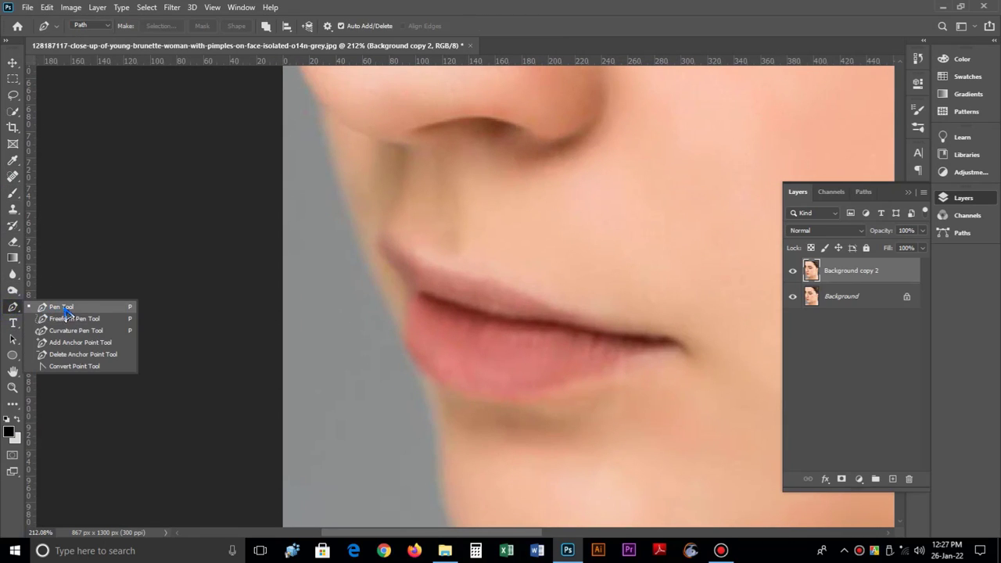
left_click(88, 307)
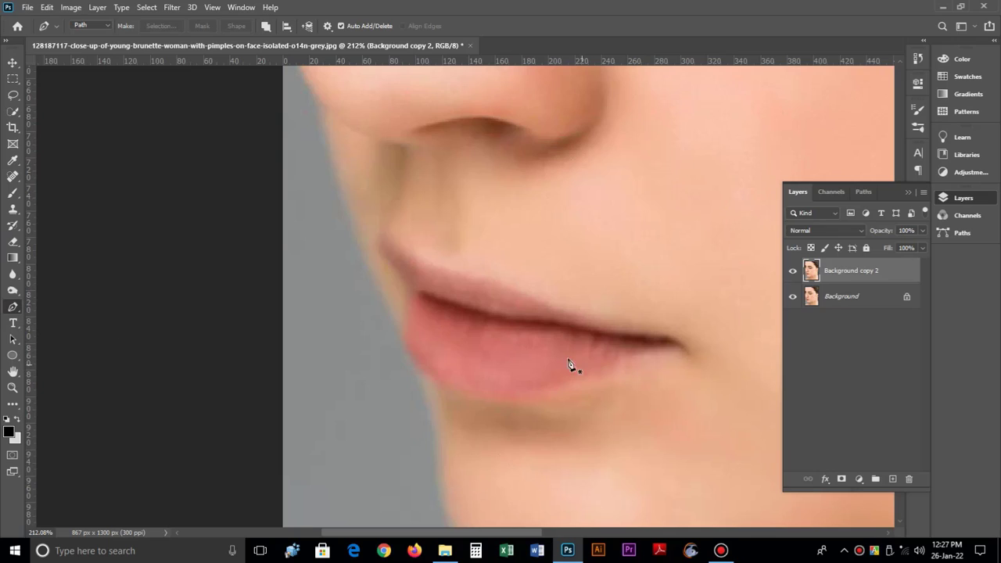
left_click(408, 297)
key("ctrl+z")
left_click_drag(453, 397, 460, 399)
left_click_drag(550, 400, 596, 391)
left_click_drag(667, 360, 638, 329)
Step: Continue the path along the upper lip's edge and close it at its starting point
left_click_drag(580, 316, 571, 314)
left_click_drag(506, 288, 430, 262)
left_click(393, 243)
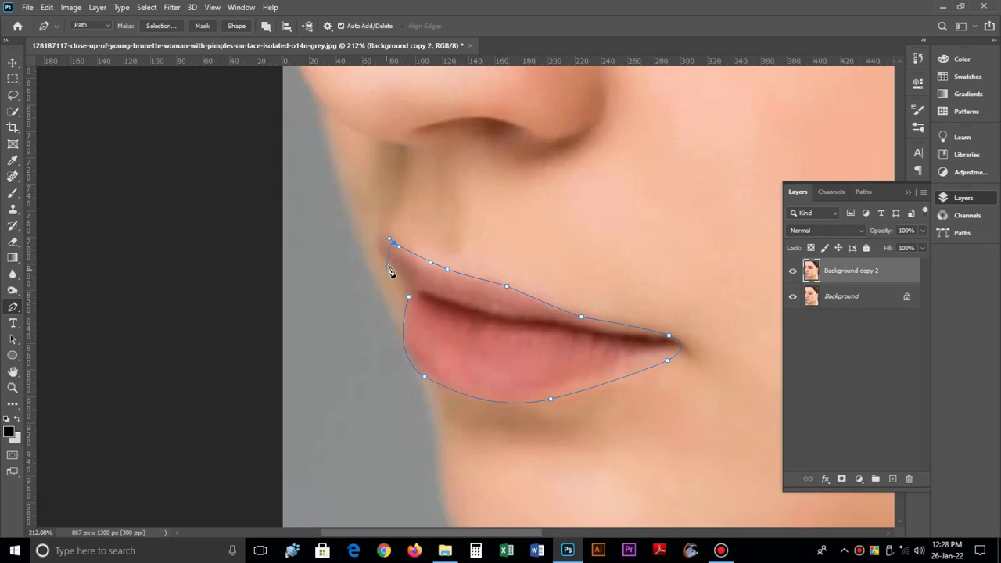
left_click_drag(408, 296, 415, 303)
Step: Load the lip path as a selection on a new layer and fill it with bright red (#f30521)
left_click(892, 478)
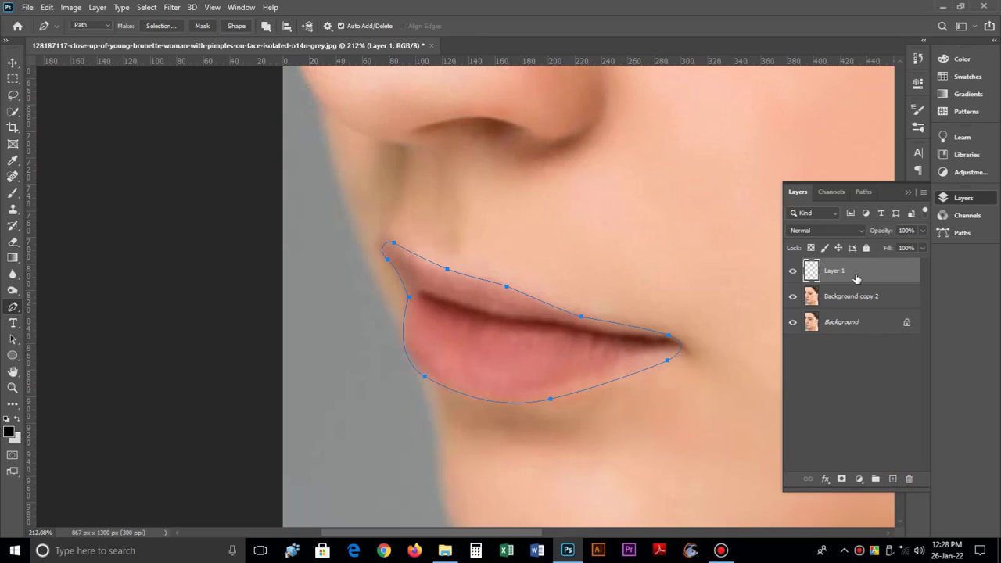
key("ctrl+Return")
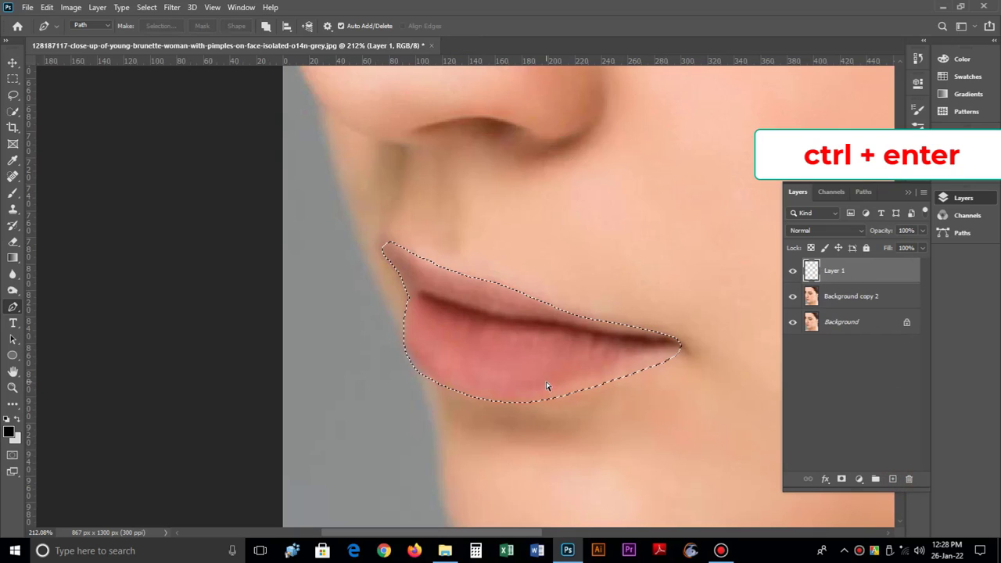
left_click(8, 431)
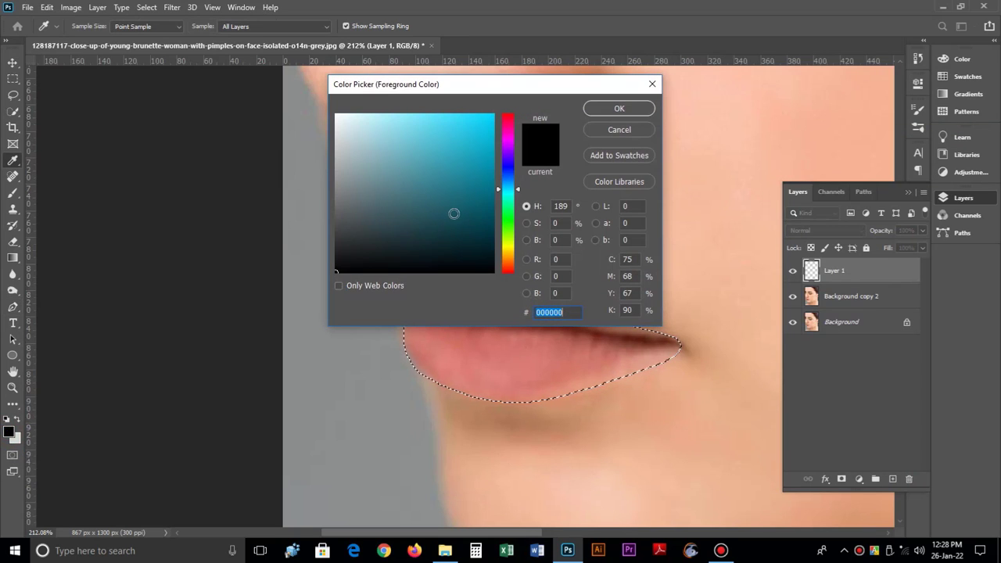
left_click_drag(510, 133, 510, 116)
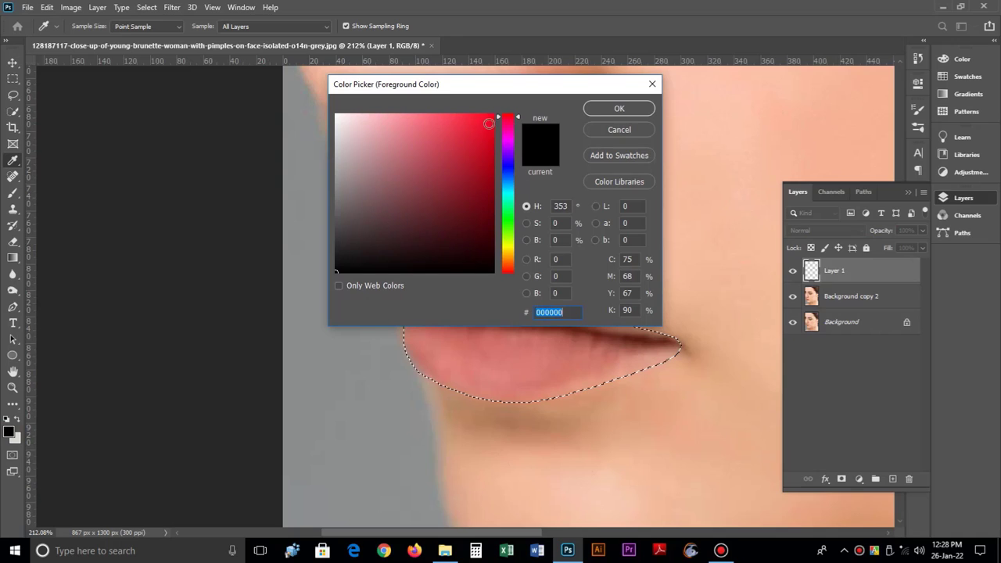
left_click(487, 122)
left_click(492, 121)
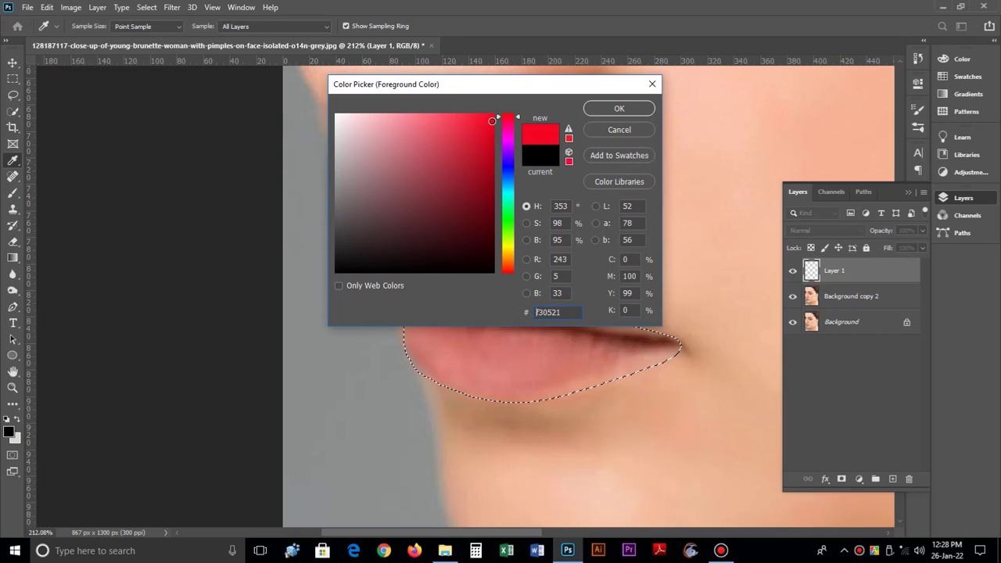
left_click(612, 110)
key("p")
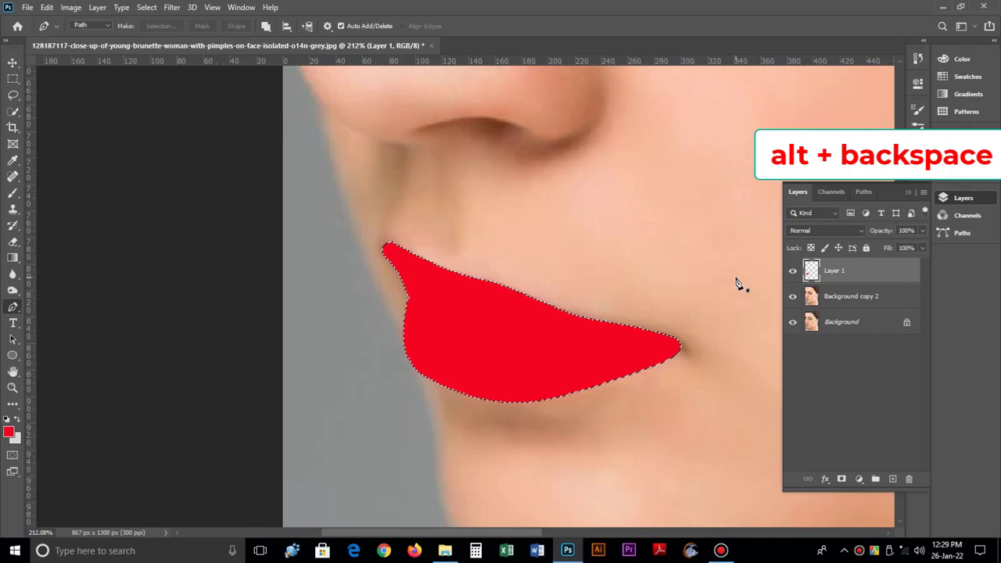
Step: Set the red lip layer to Soft Light blending at 57% opacity and deselect the lips
left_click(839, 232)
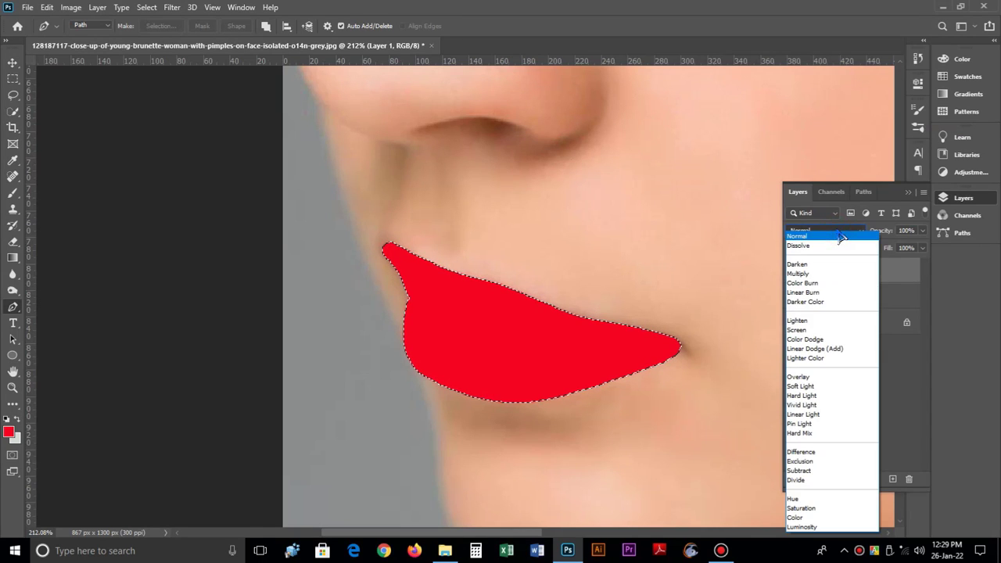
left_click(825, 388)
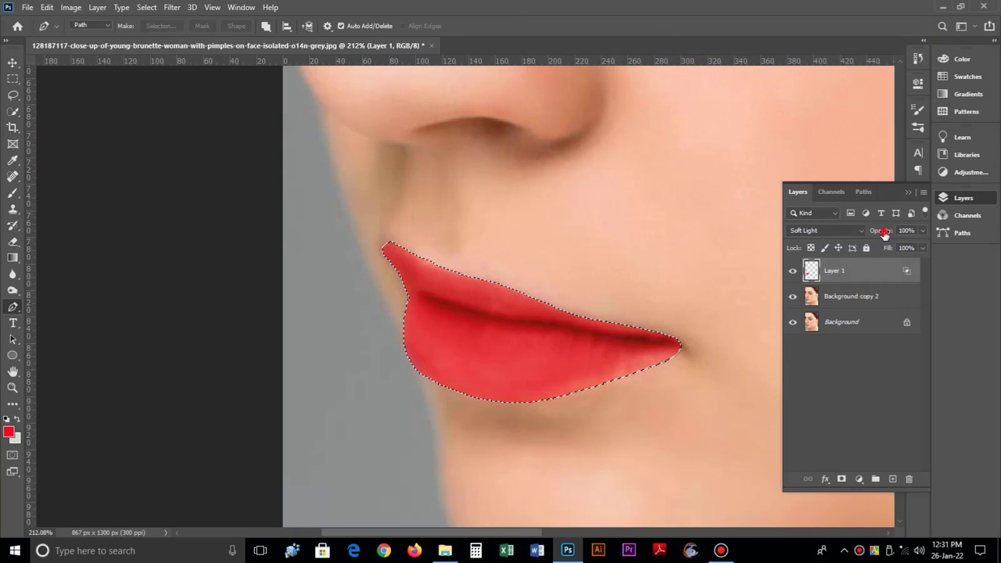
left_click_drag(884, 233, 856, 236)
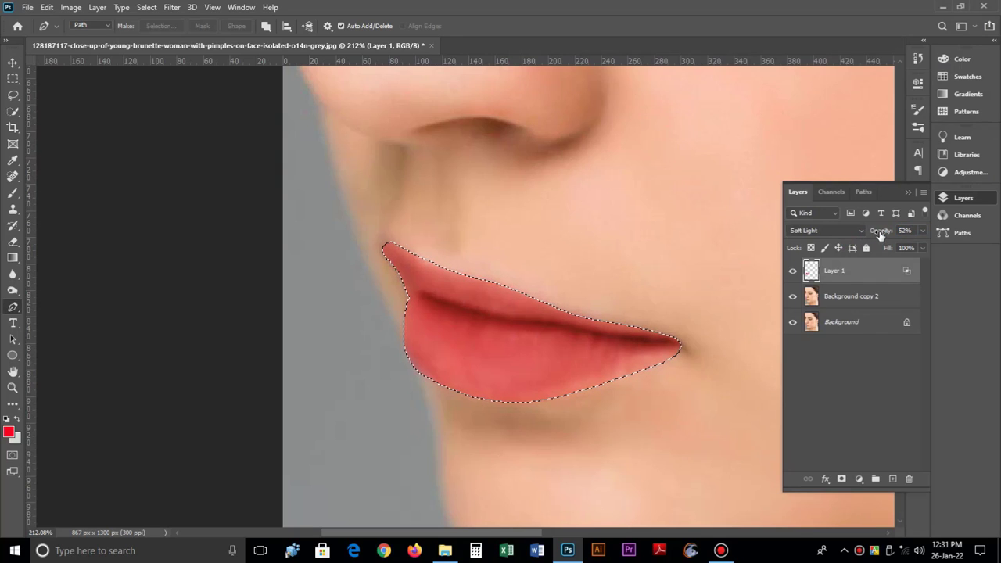
left_click_drag(876, 233, 885, 236)
key("ctrl+d")
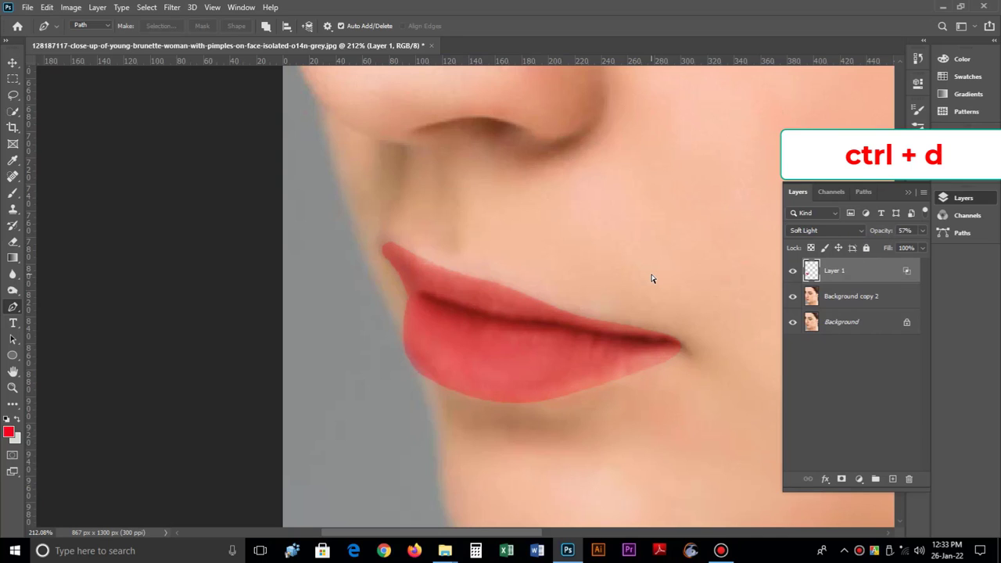
Step: Merge the lip colour layer with the Background copy 2 layer
key("ctrl+0")
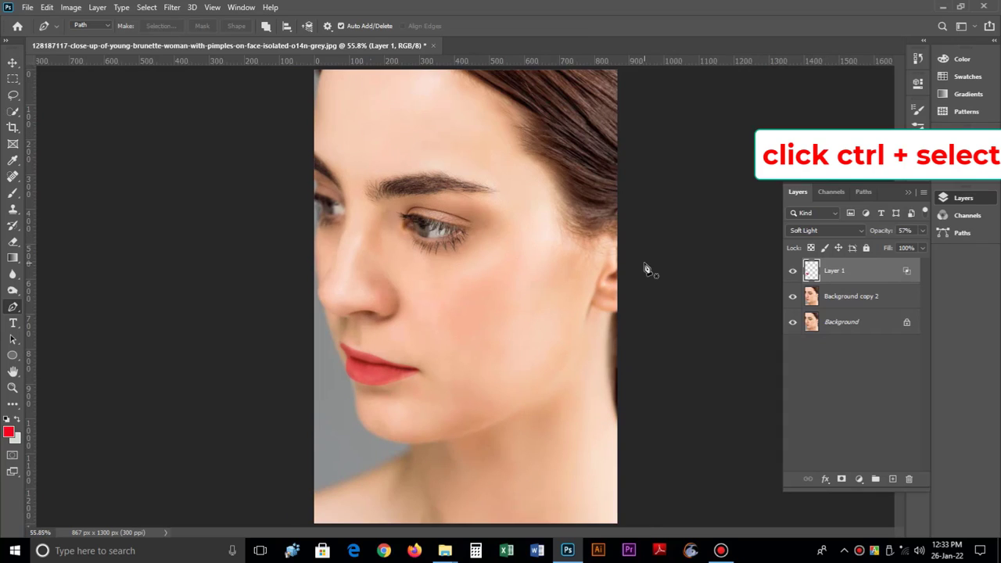
left_click(881, 299, "ctrl")
right_click(881, 298)
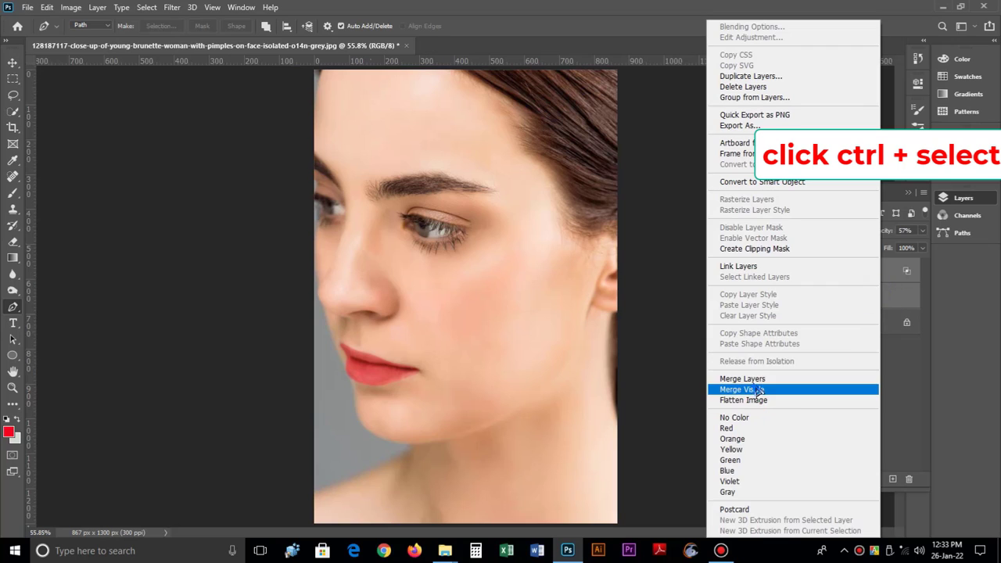
left_click(755, 382)
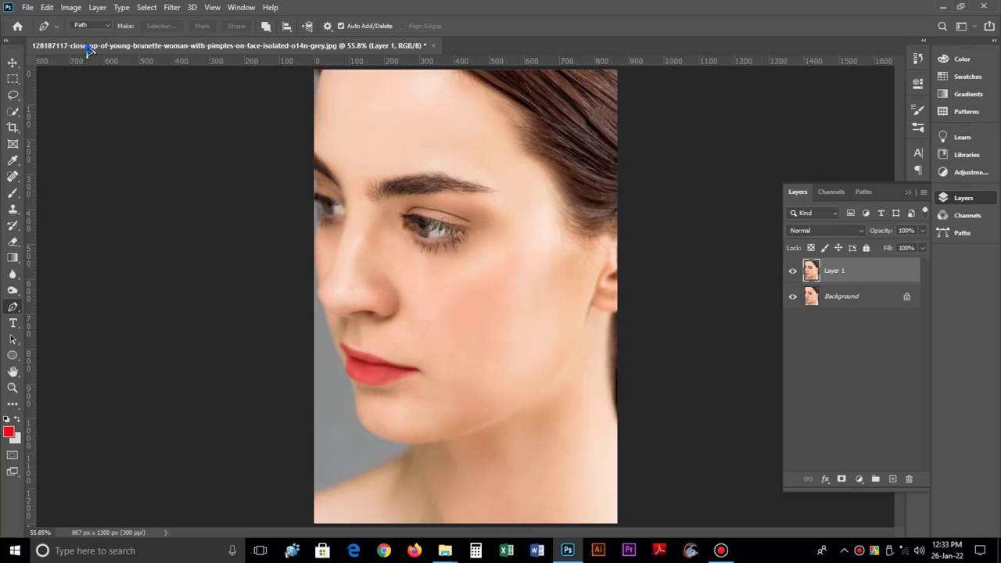
Step: Open the Camera Raw Filter on Layer 1 and set Temperature to +12 and Tint to -7
left_click(176, 8)
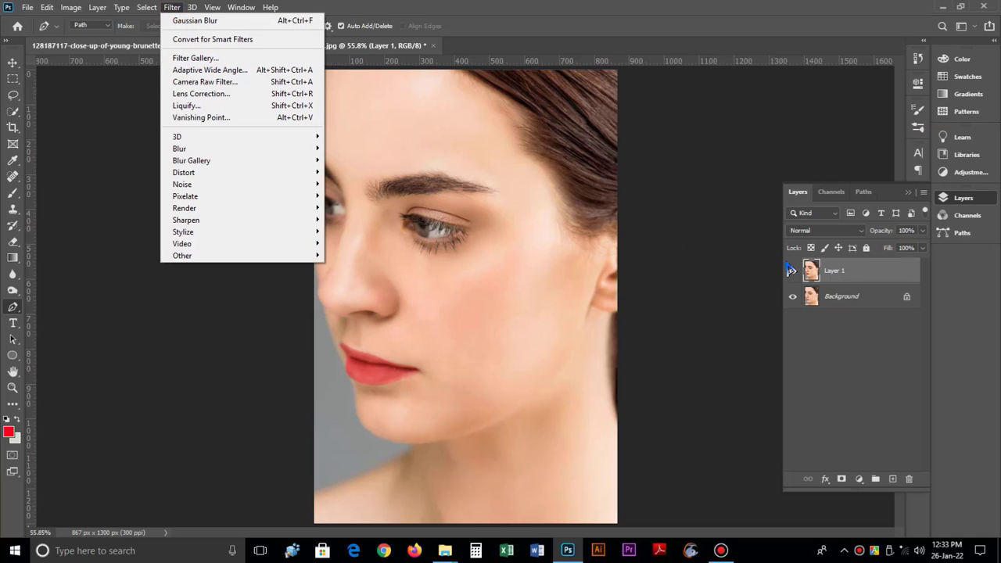
left_click(836, 276)
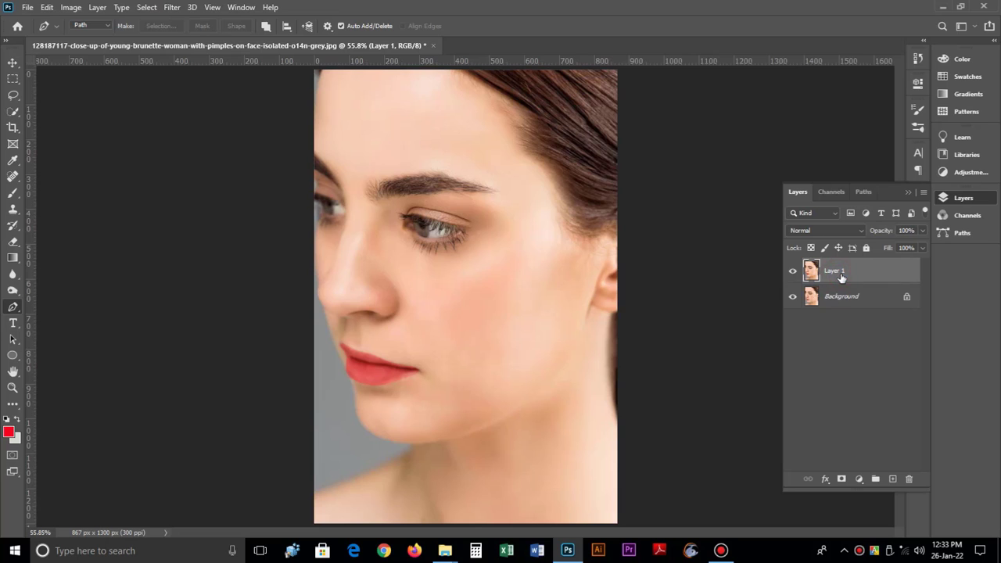
left_click(172, 7)
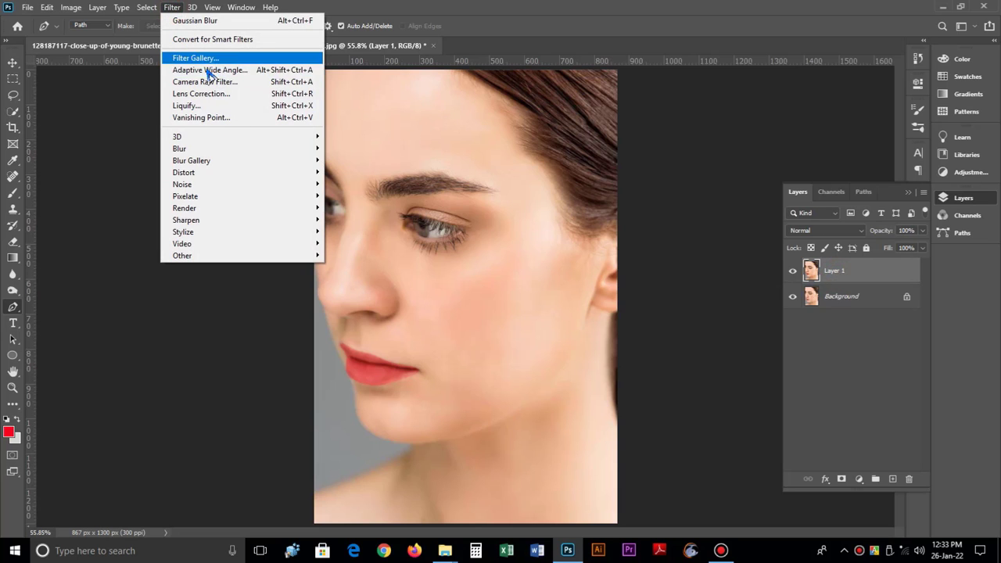
left_click(205, 81)
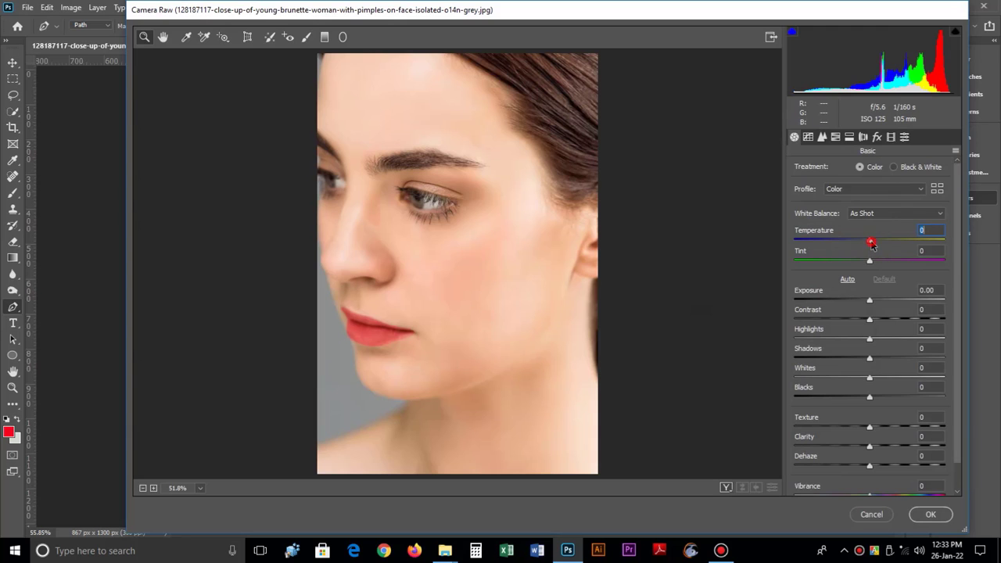
left_click_drag(870, 243, 865, 263)
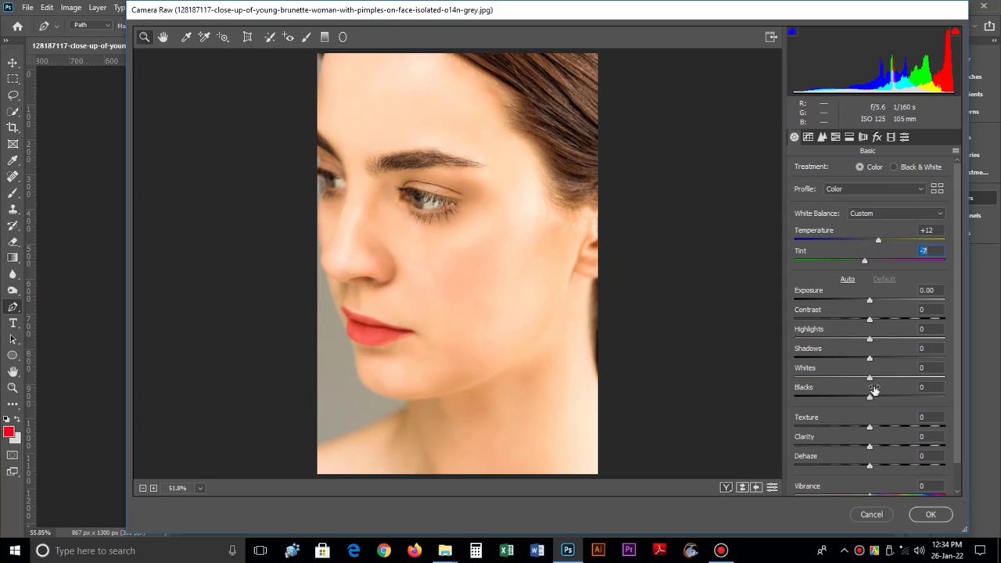
Step: Set Vibrance to +29 and Saturation to about +7, and apply the Camera Raw Filter
scroll(873, 391, "down", 1)
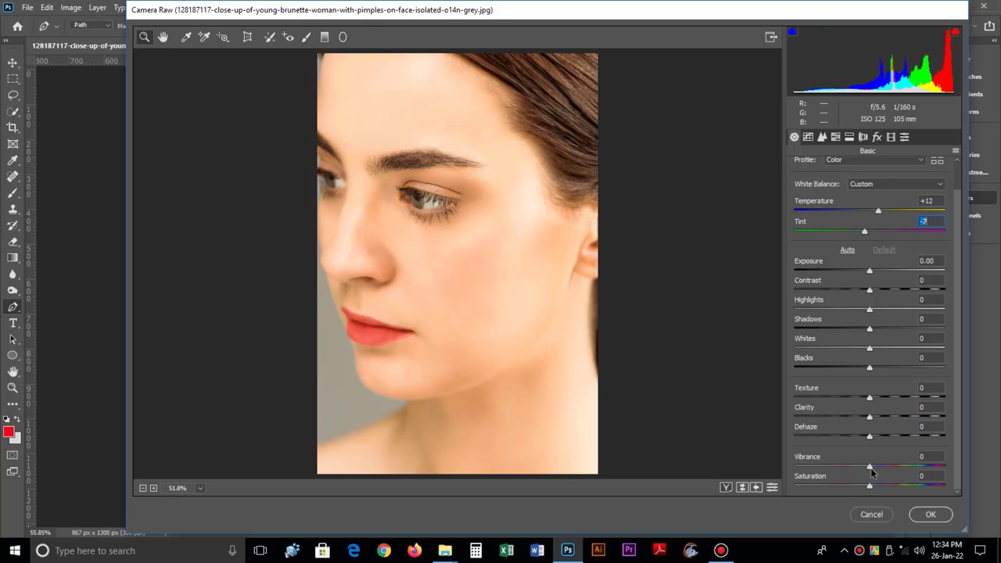
left_click_drag(873, 468, 877, 492)
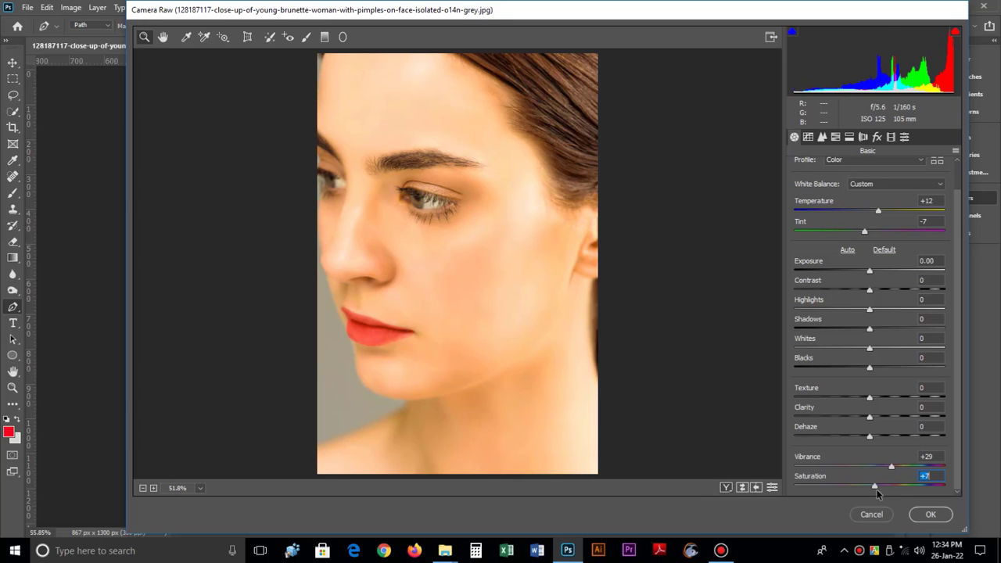
left_click_drag(875, 489, 874, 489)
left_click(930, 513)
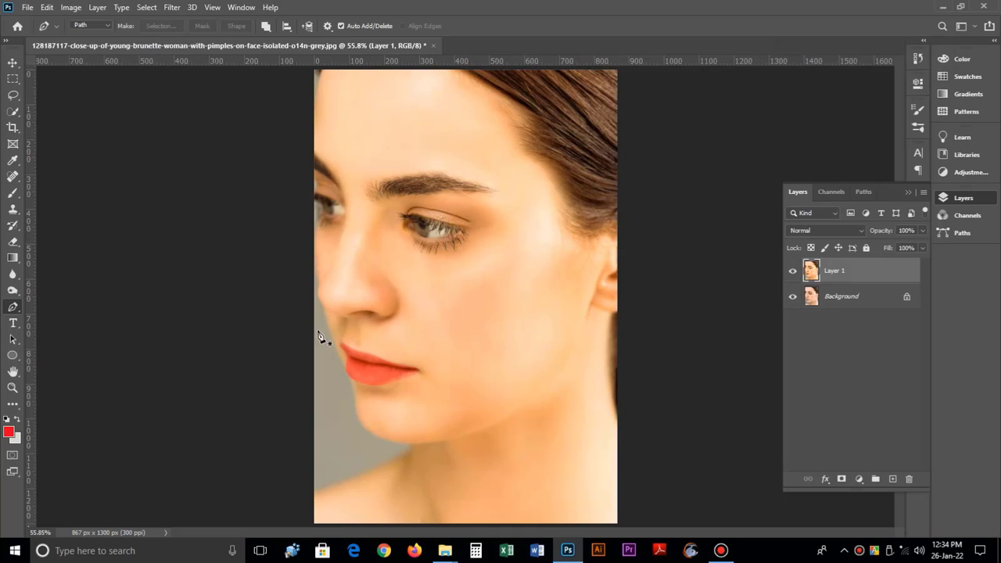